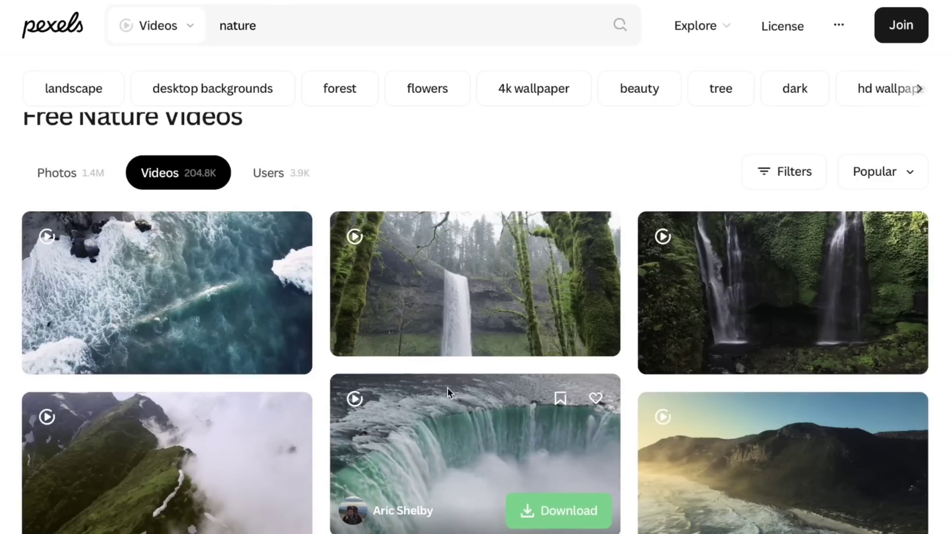
Scroll to the twin-waterfall clip in the Pexels nature results and download it.
scroll(140, 184, up, 1)
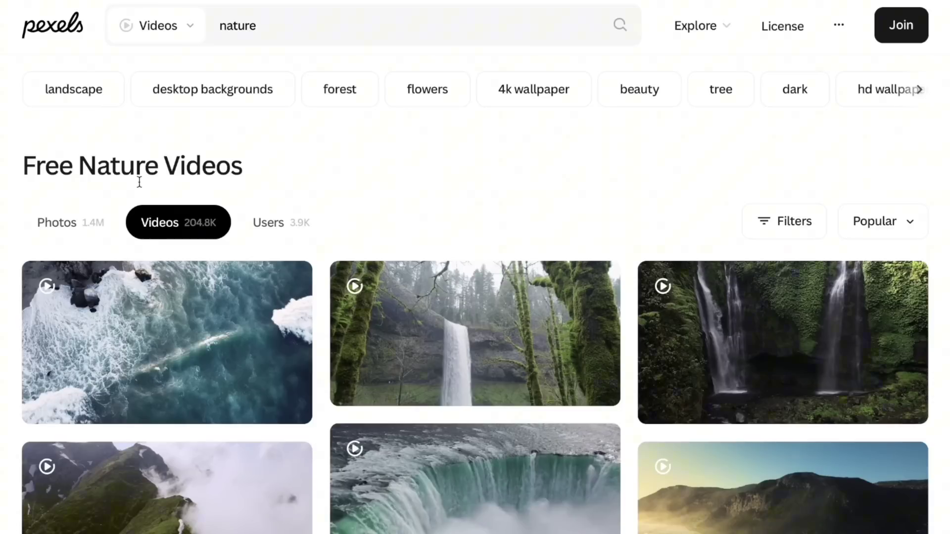
mouse_move(643, 342)
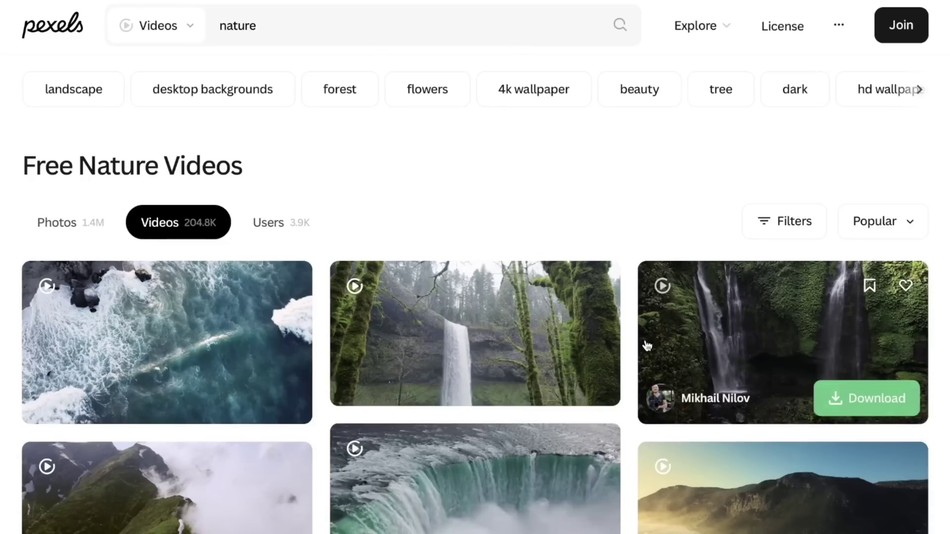
click(839, 395)
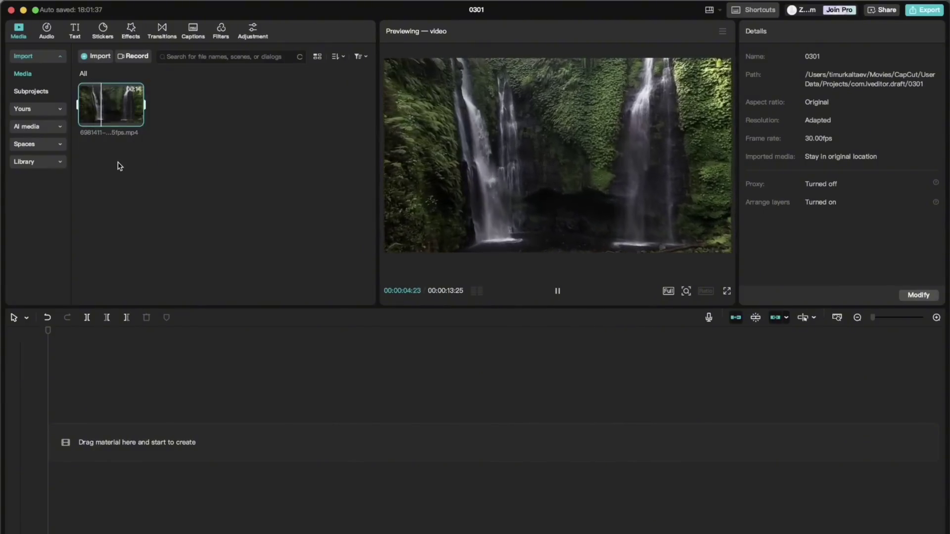
Drag the 13-second waterfall clip from Media onto the timeline as the first track.
mouse_move(109, 104)
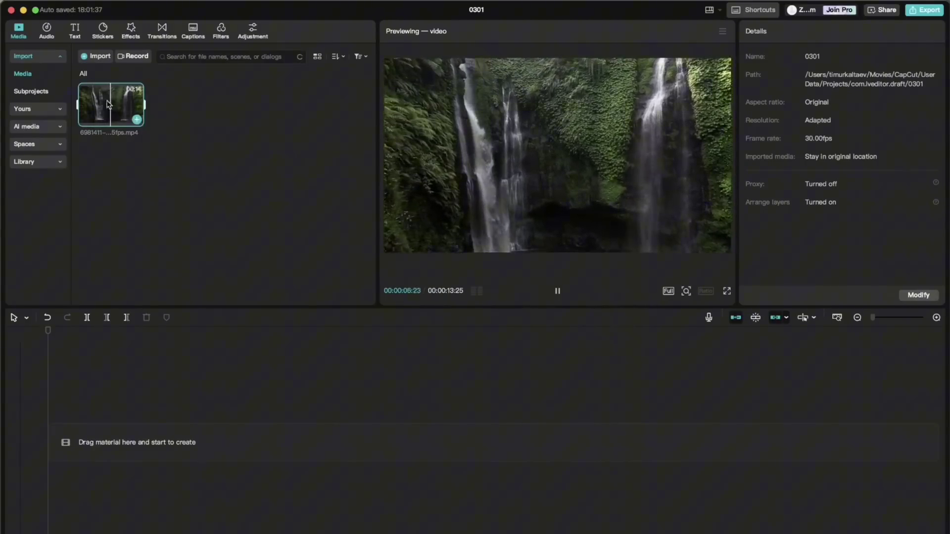
drag(109, 104, 121, 443)
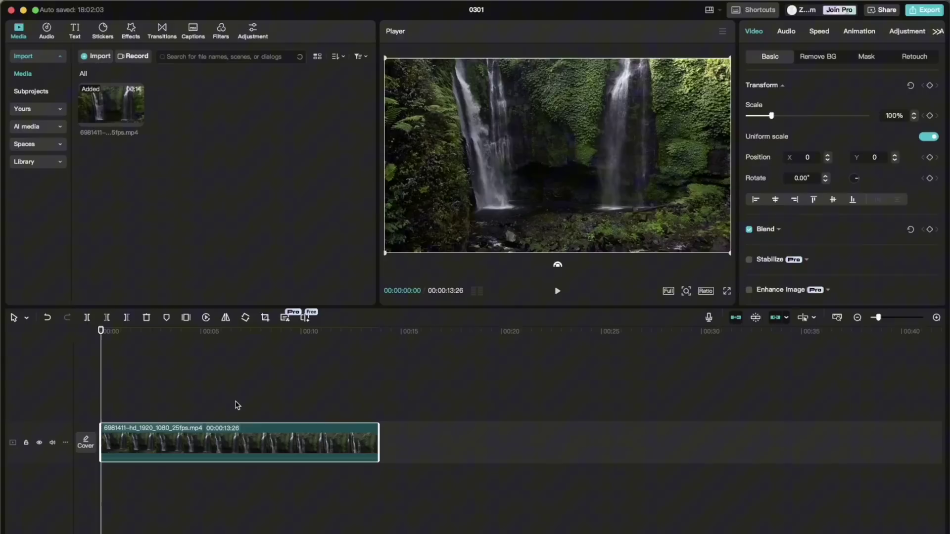
Add a Default text layer over the waterfall and change its words to NATURE.
click(75, 30)
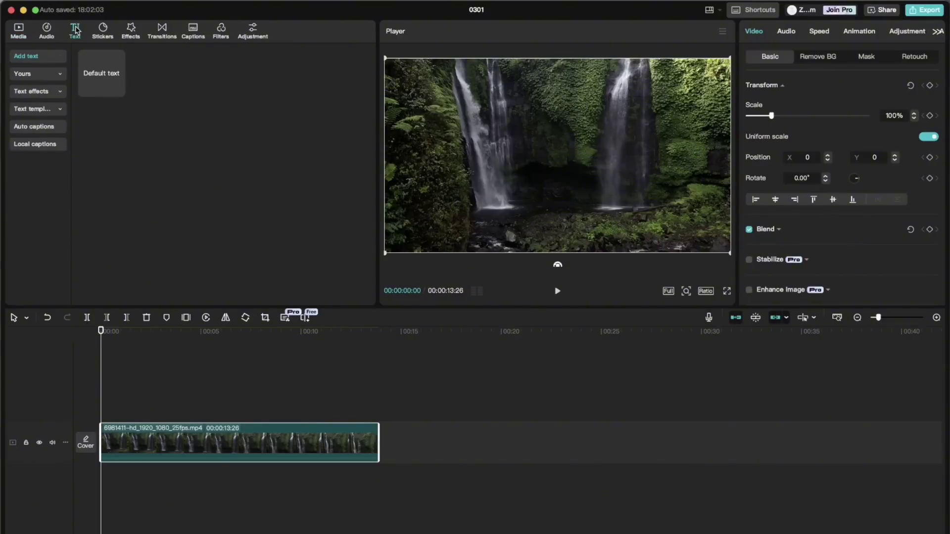
click(119, 90)
double_click(573, 156)
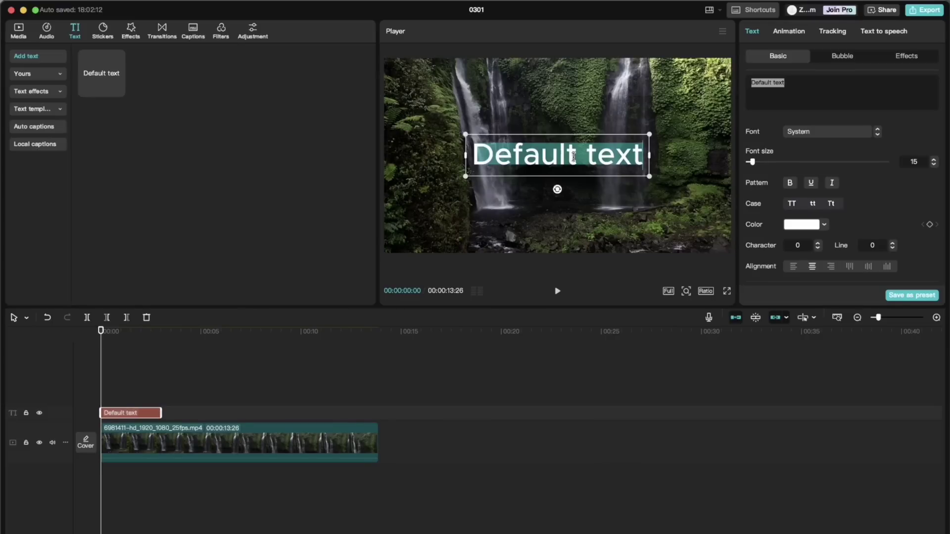
text(NATURE)
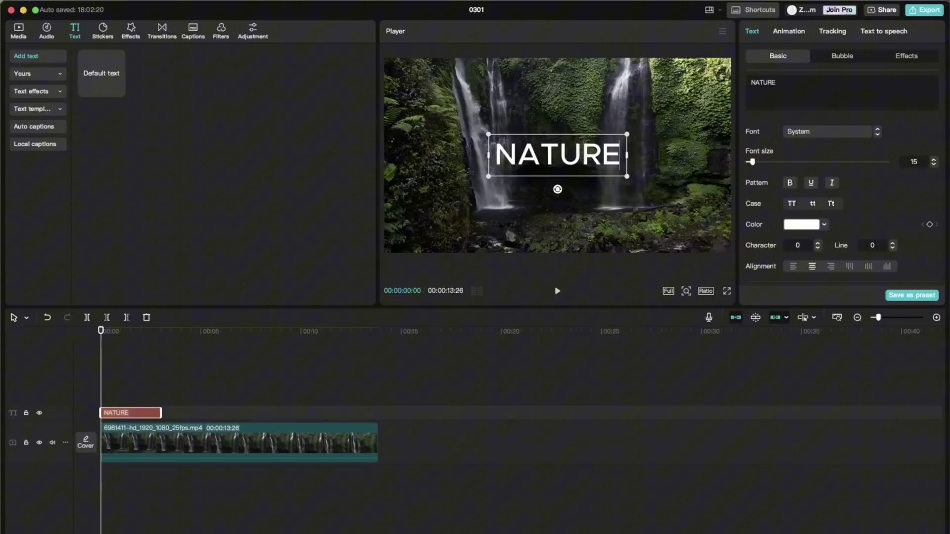
Set the NATURE text in the Rubik-Bold font.
key(super+a)
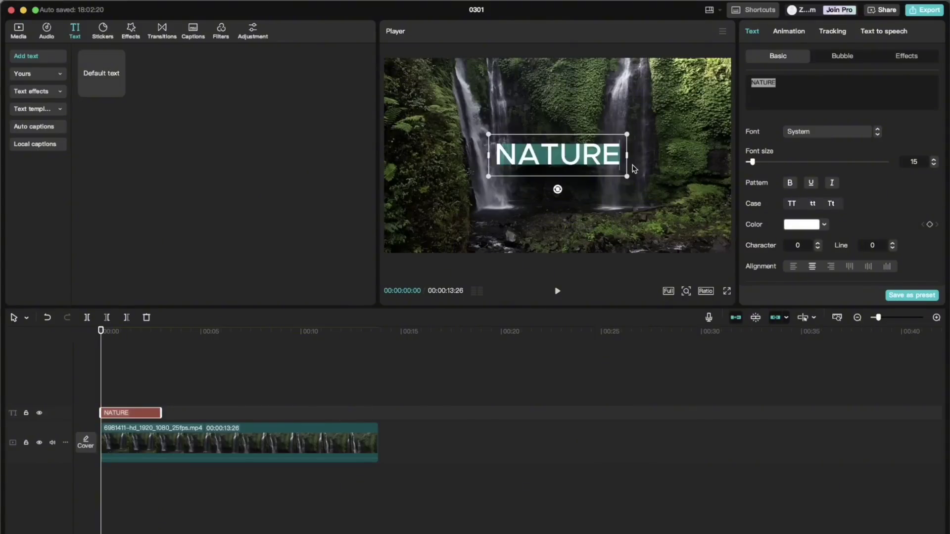
click(857, 131)
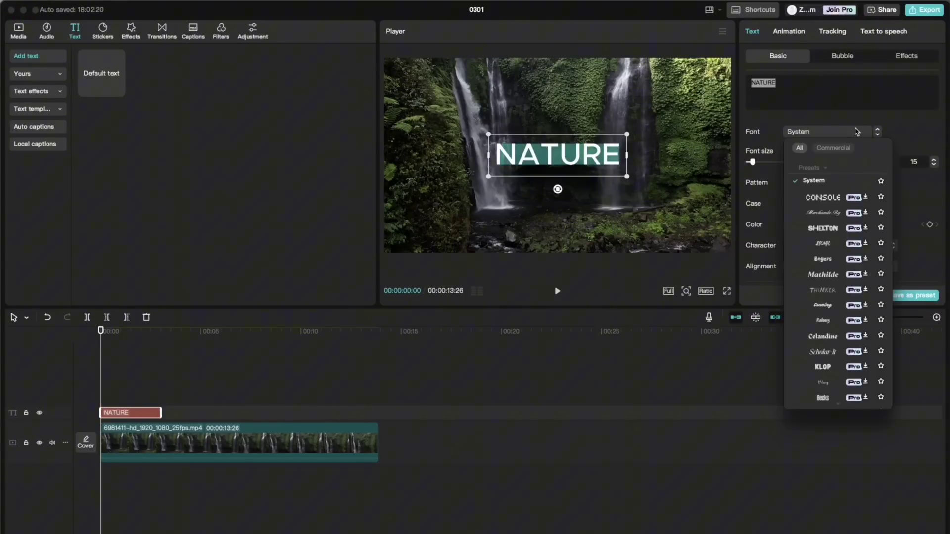
scroll(818, 310, down, 5)
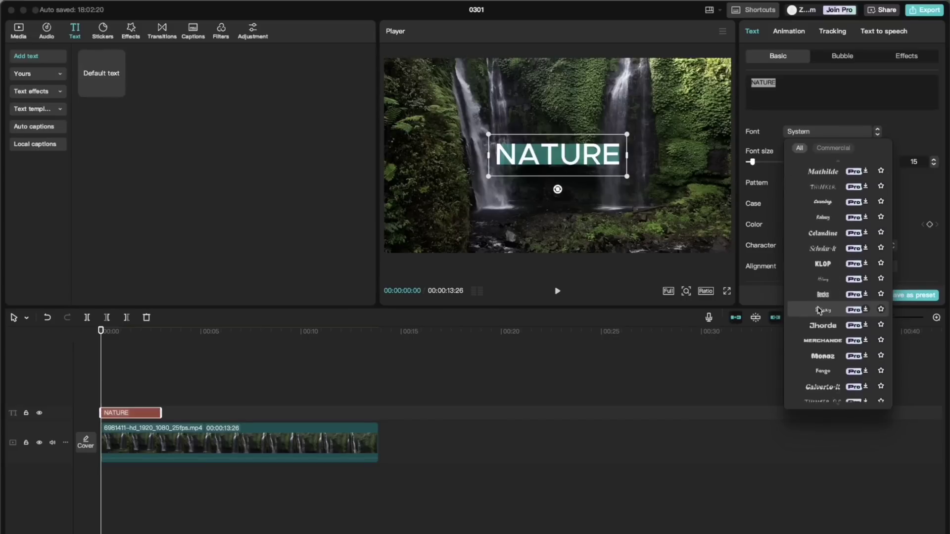
scroll(819, 310, down, 3)
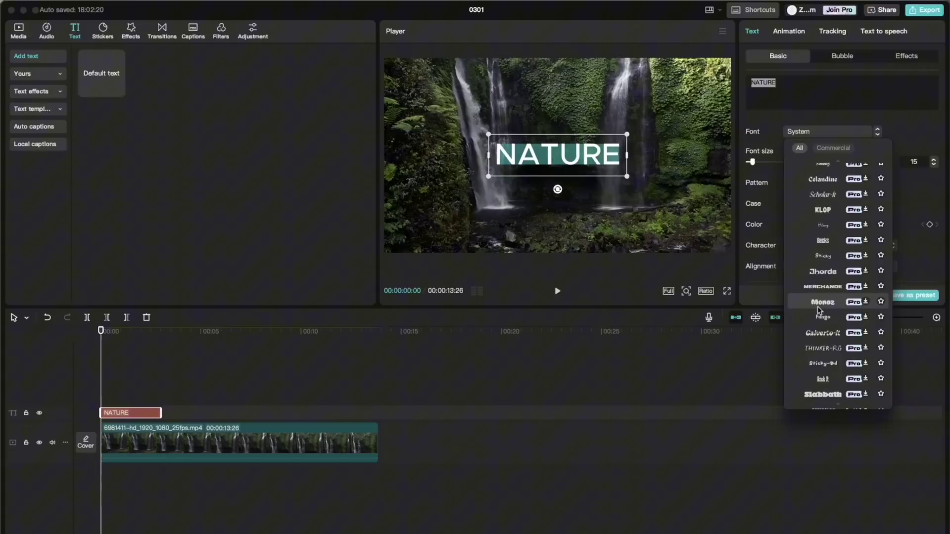
scroll(819, 310, down, 2)
click(818, 308)
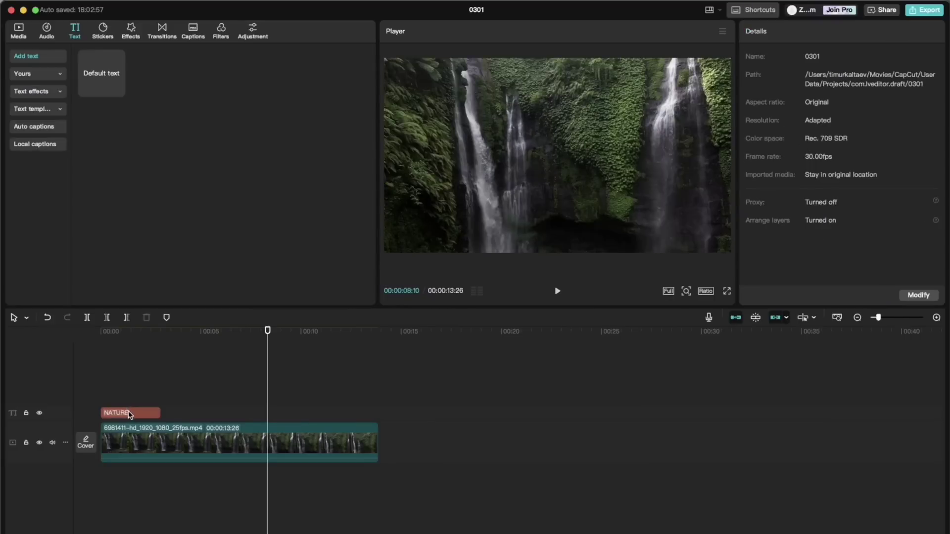
Extend the NATURE title to the waterfall clip's end and return to the first frame.
click(131, 414)
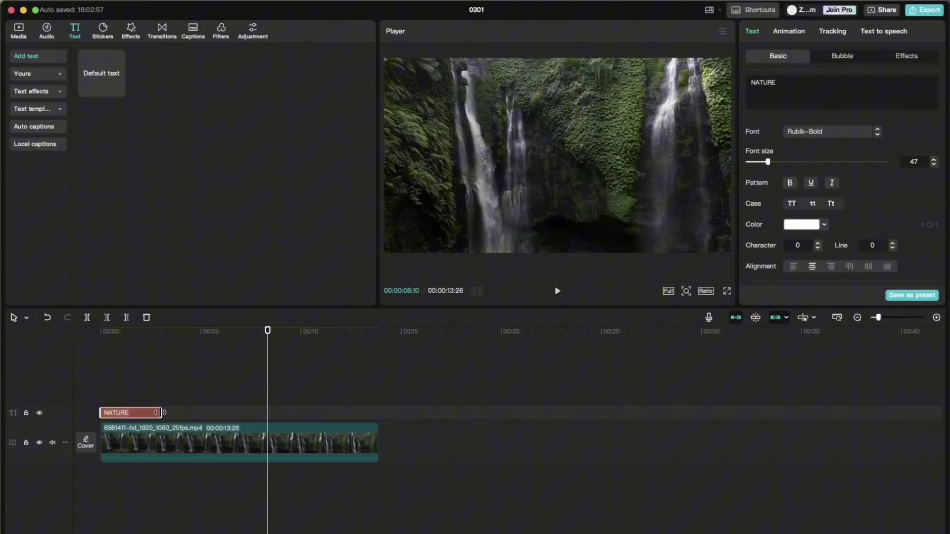
drag(161, 413, 376, 409)
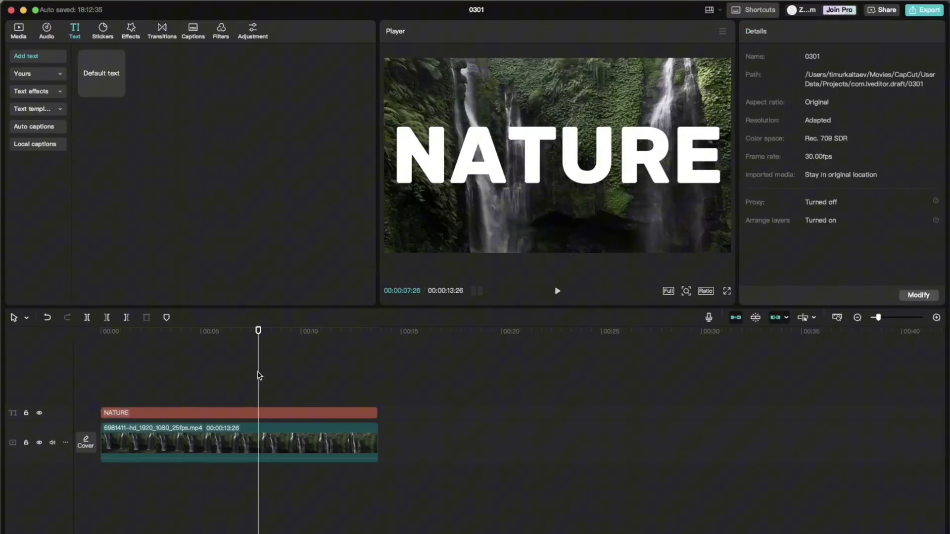
click(116, 394)
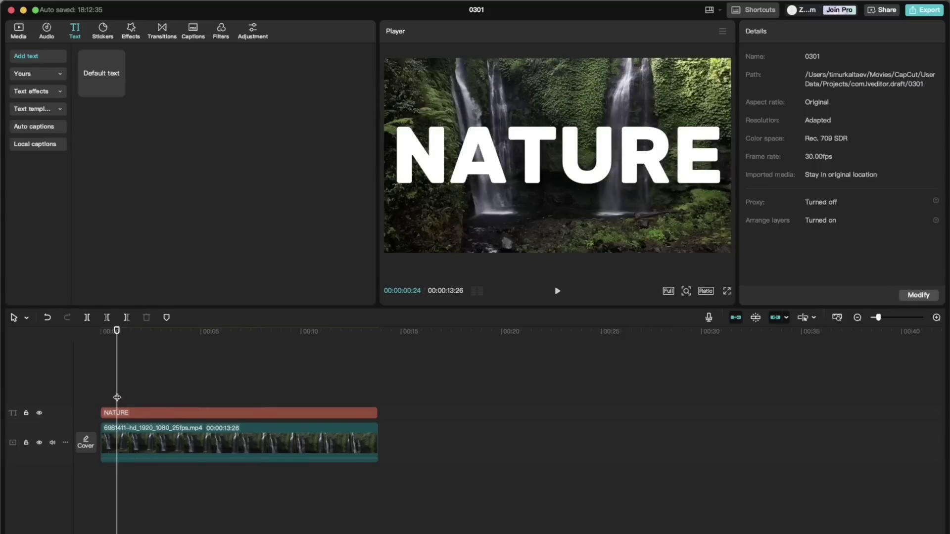
click(143, 412)
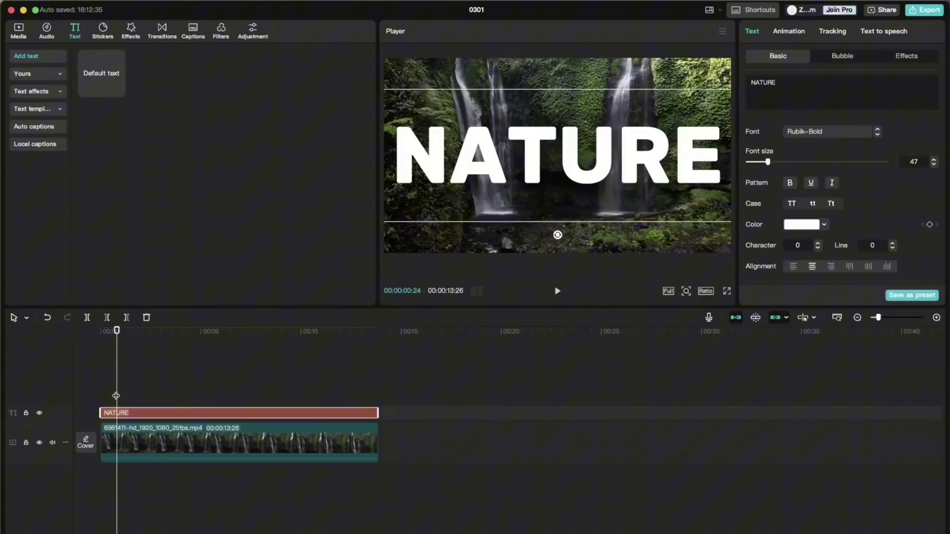
drag(116, 396, 99, 393)
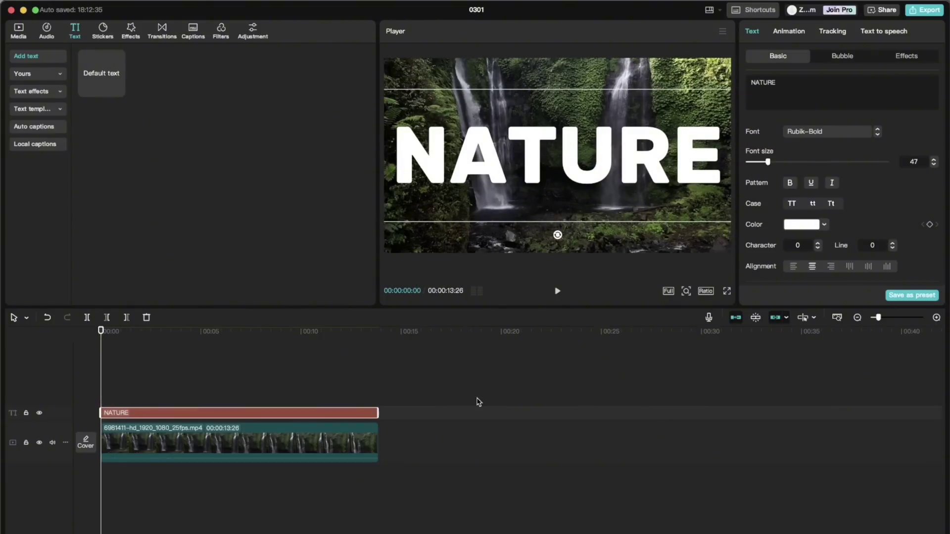
Add Scale and Position keyframes at 0:00, then move the playhead to about 8 seconds.
scroll(855, 189, down, 5)
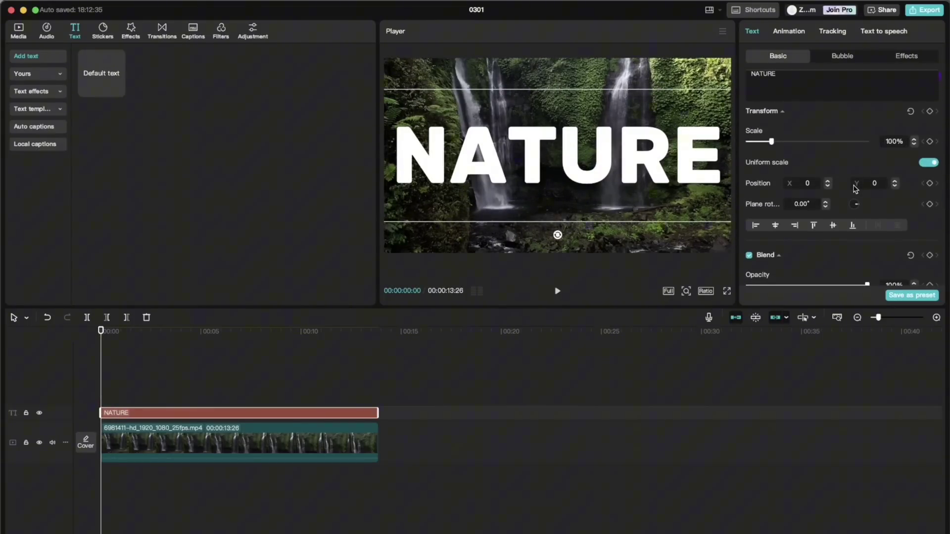
click(930, 142)
click(930, 183)
drag(101, 388, 262, 387)
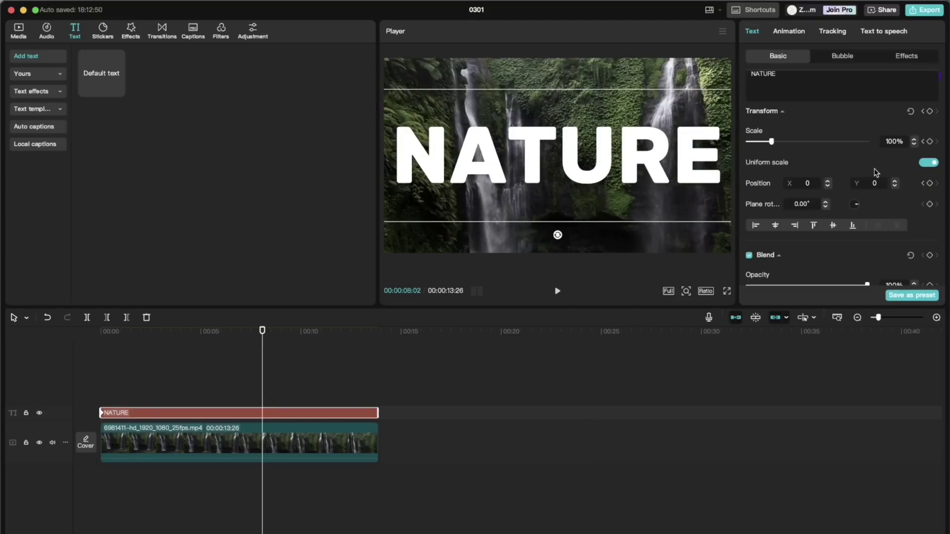
Keyframe scale and position at 8 seconds, then start NATURE at 2500% scale shifted left and play it back.
click(930, 142)
click(930, 183)
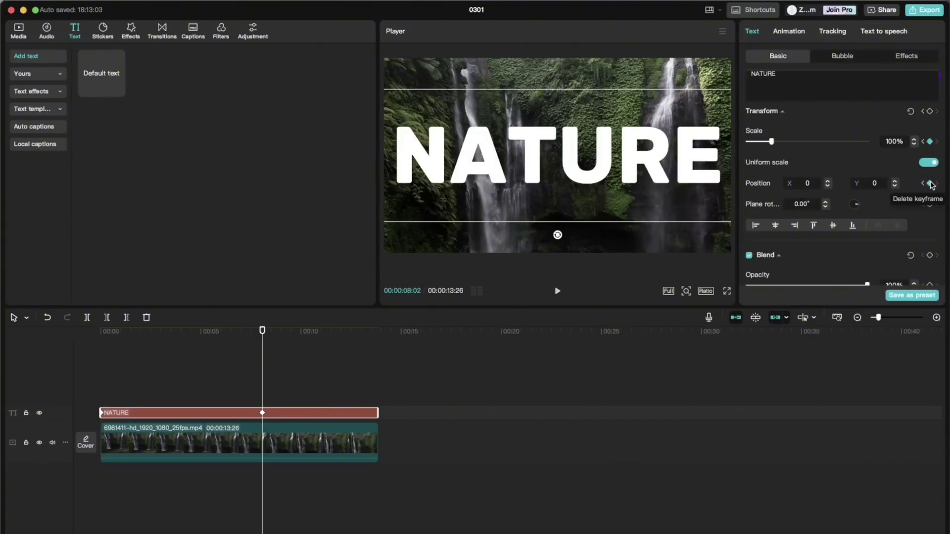
drag(262, 384, 100, 388)
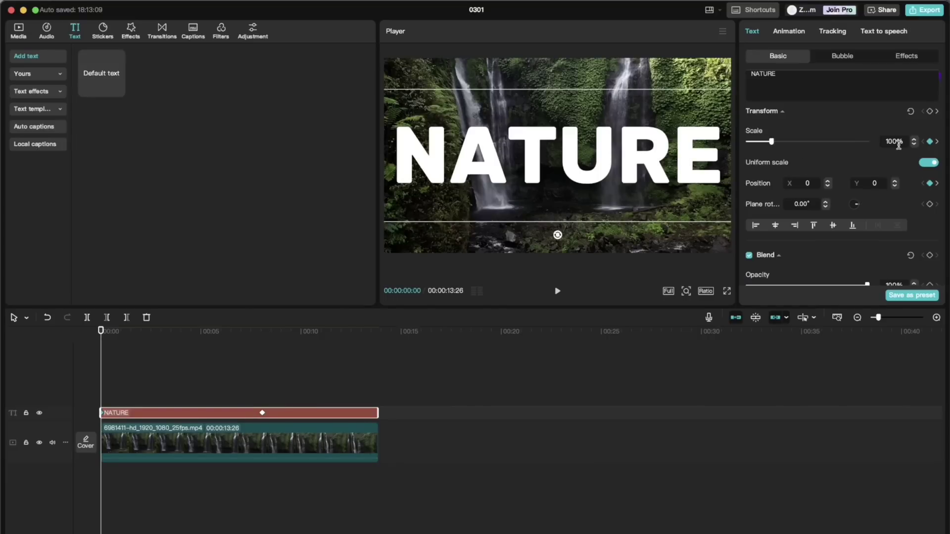
double_click(895, 142)
text(2500)
drag(707, 154, 452, 157)
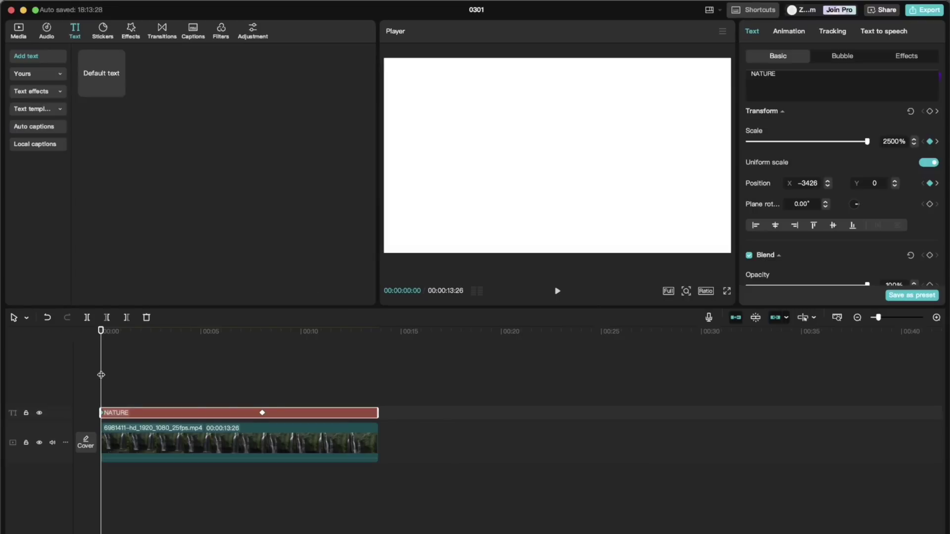
key(space)
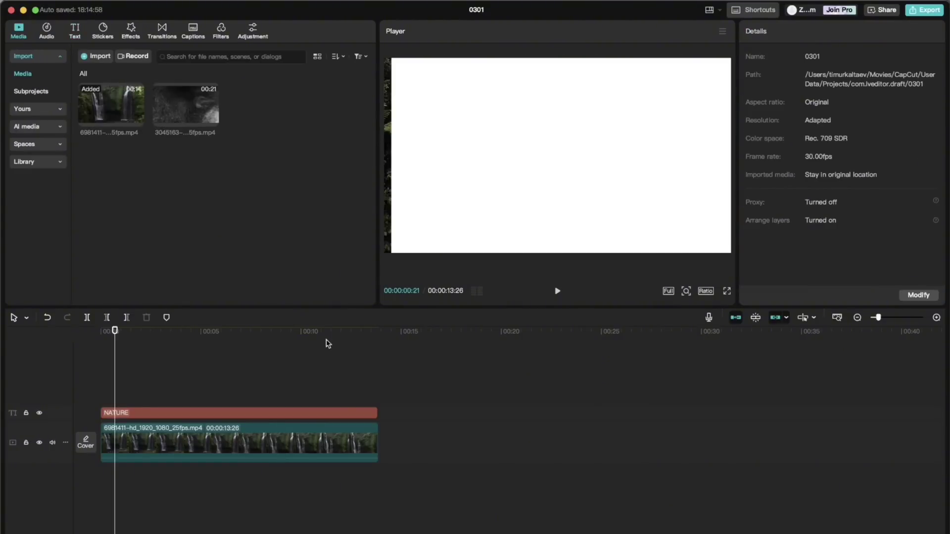
Place the dark second clip on a track above at the timeline start and freeze a frame.
drag(185, 104, 171, 396)
click(101, 347)
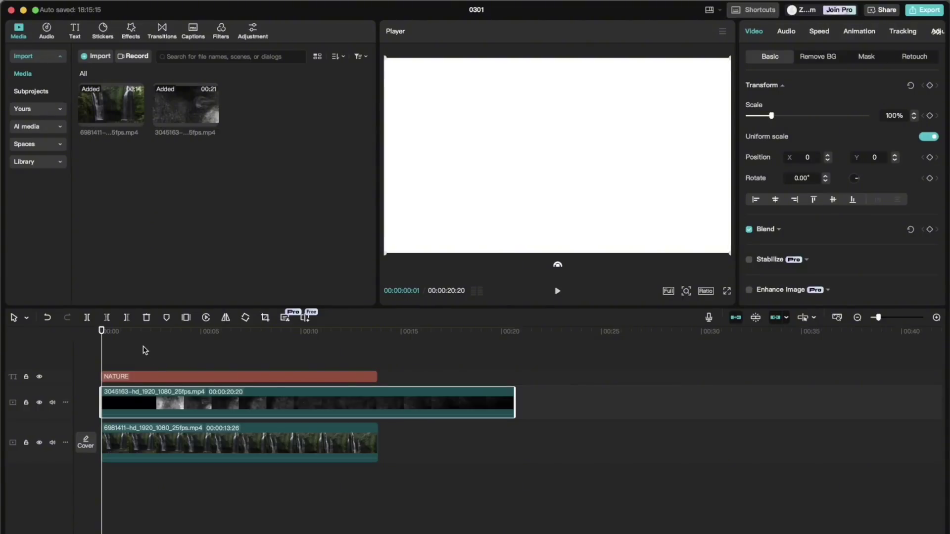
click(147, 349)
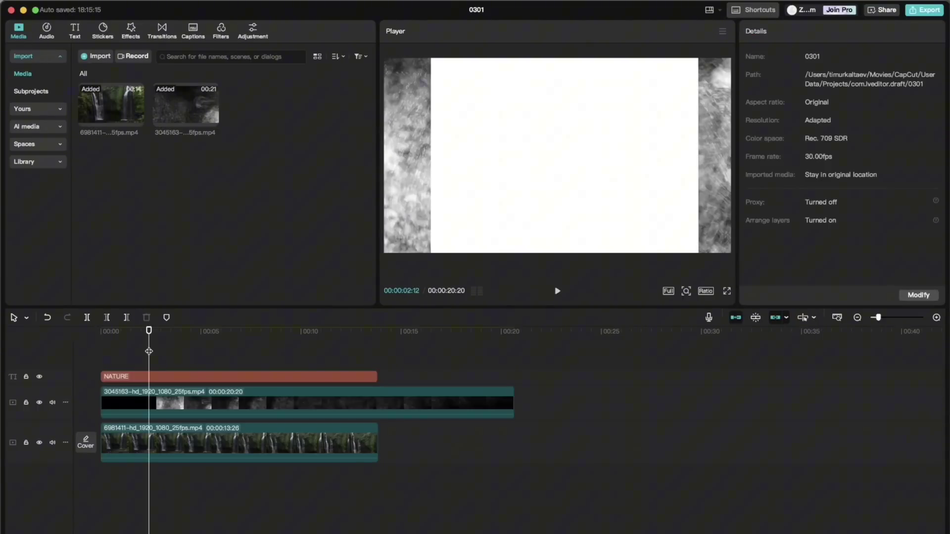
click(126, 395)
click(113, 353)
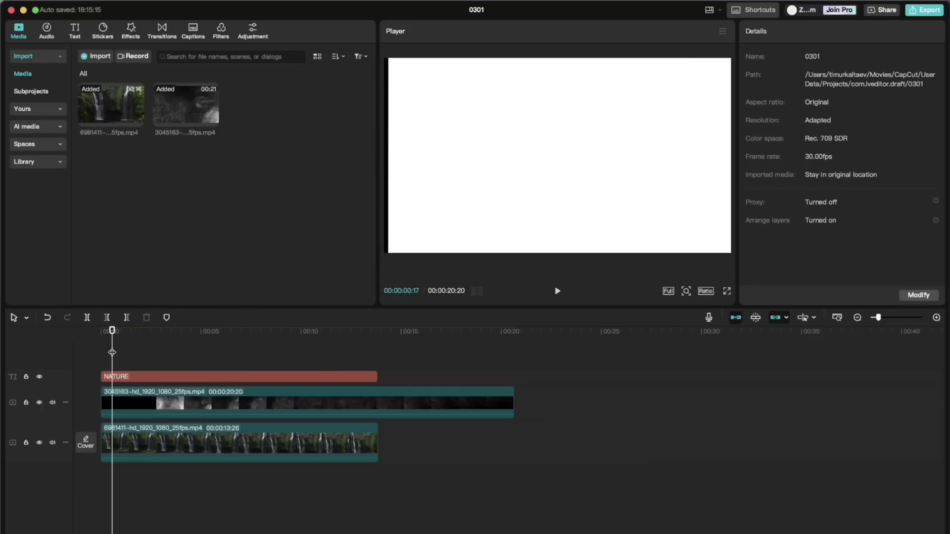
click(127, 396)
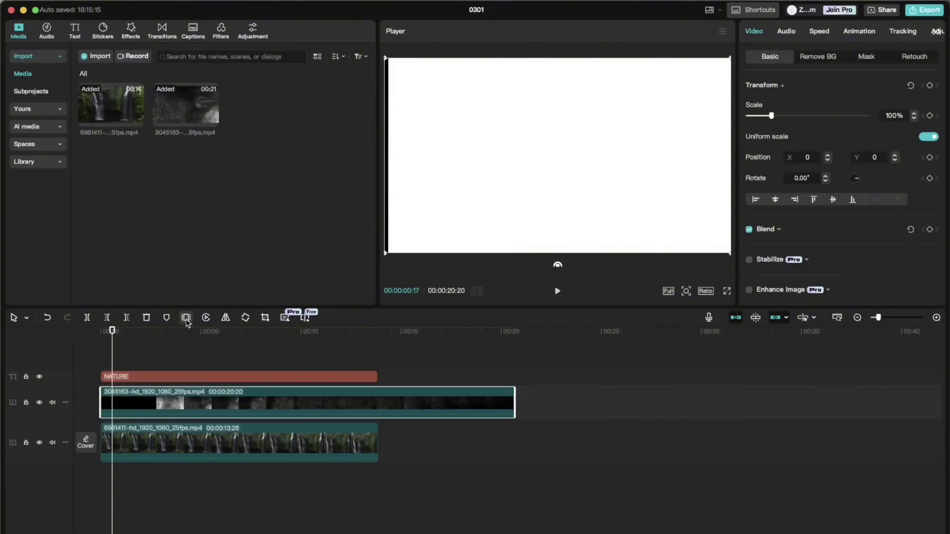
click(186, 318)
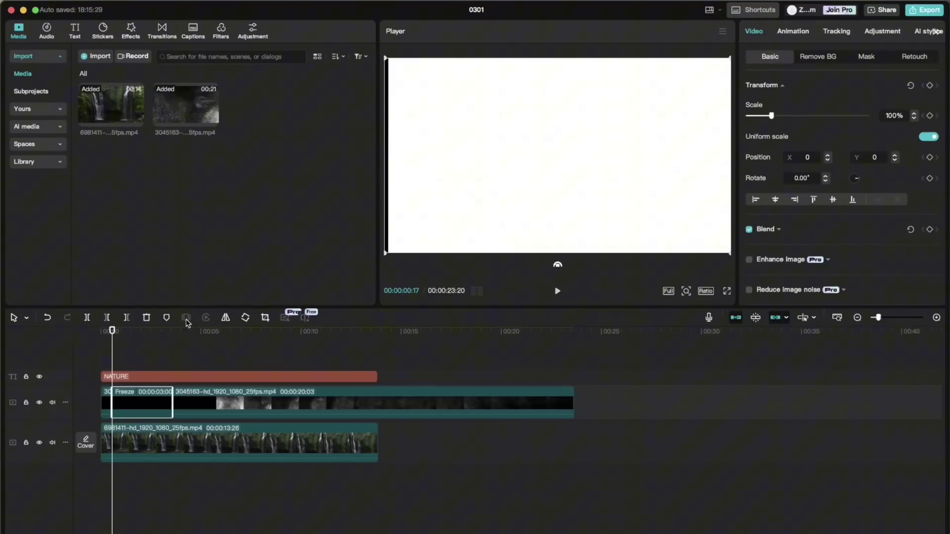
Delete the pieces around the freeze frame and stretch it to 00:00:13:23 under NATURE.
click(212, 394)
key(Delete)
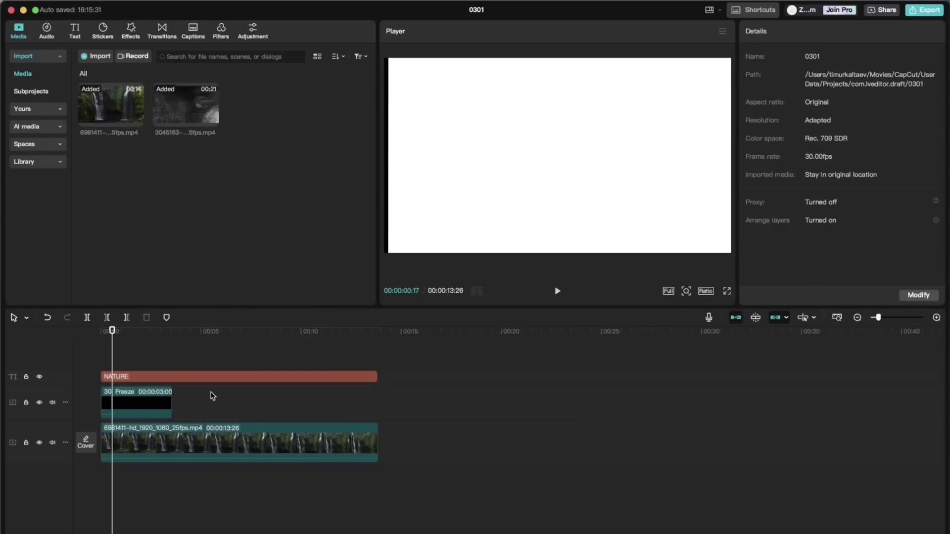
click(106, 394)
key(Delete)
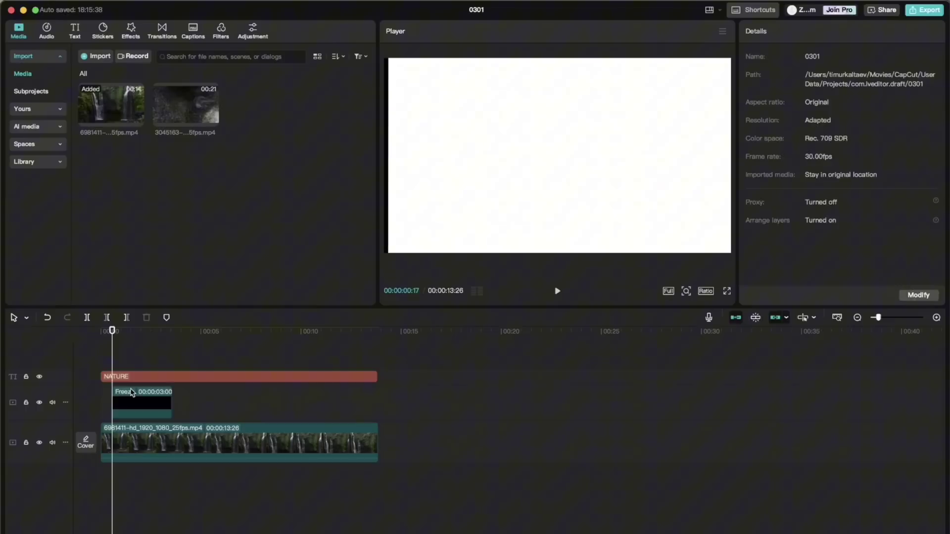
click(132, 393)
drag(113, 393, 103, 393)
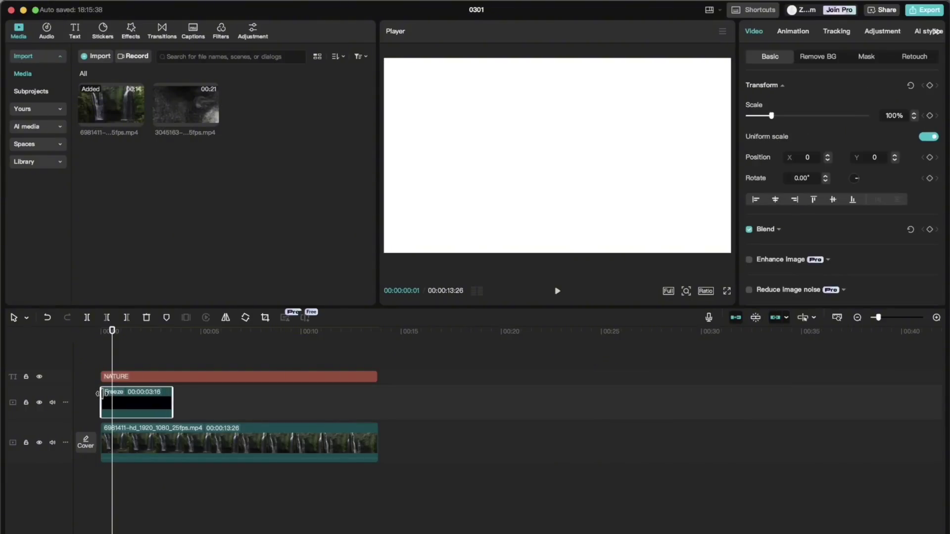
drag(173, 403, 376, 412)
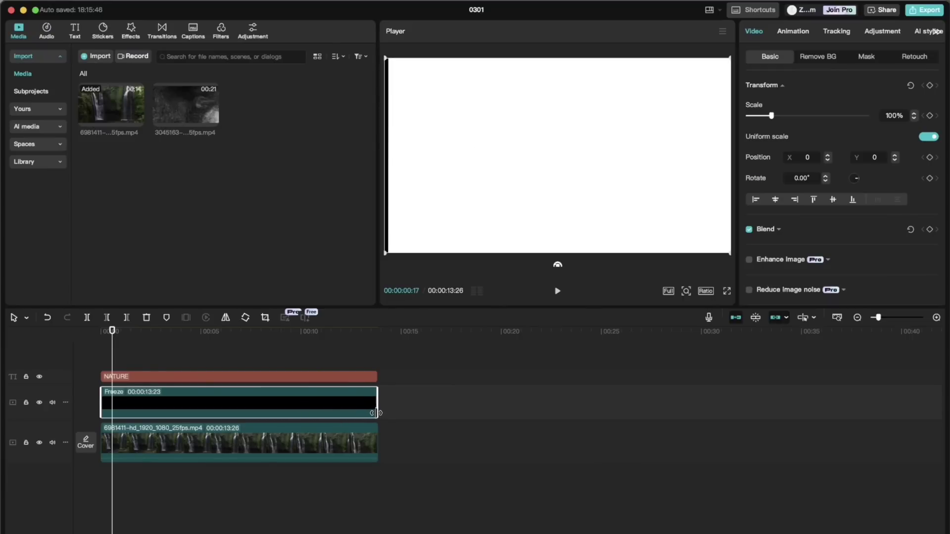
click(402, 407)
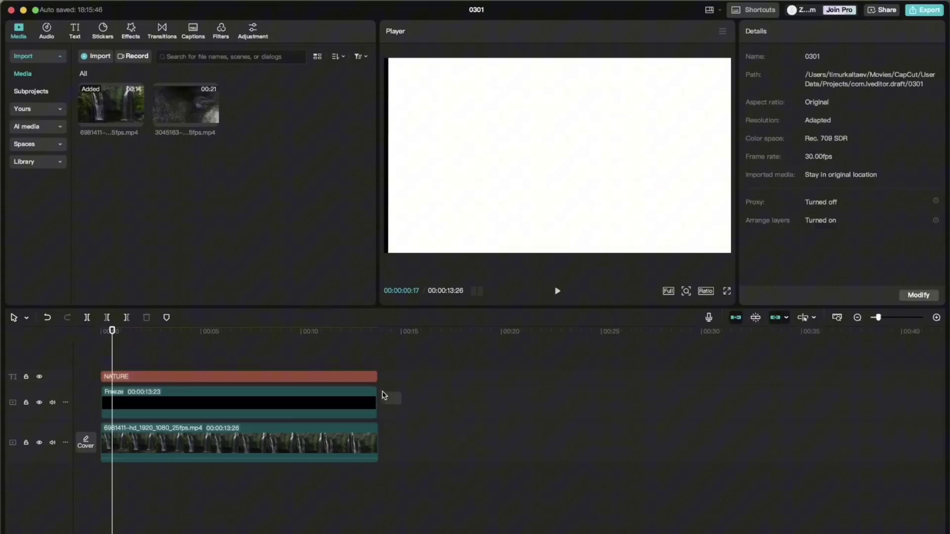
Combine the freeze frame and NATURE title clips into one compound clip.
click(374, 399)
super+click(351, 376)
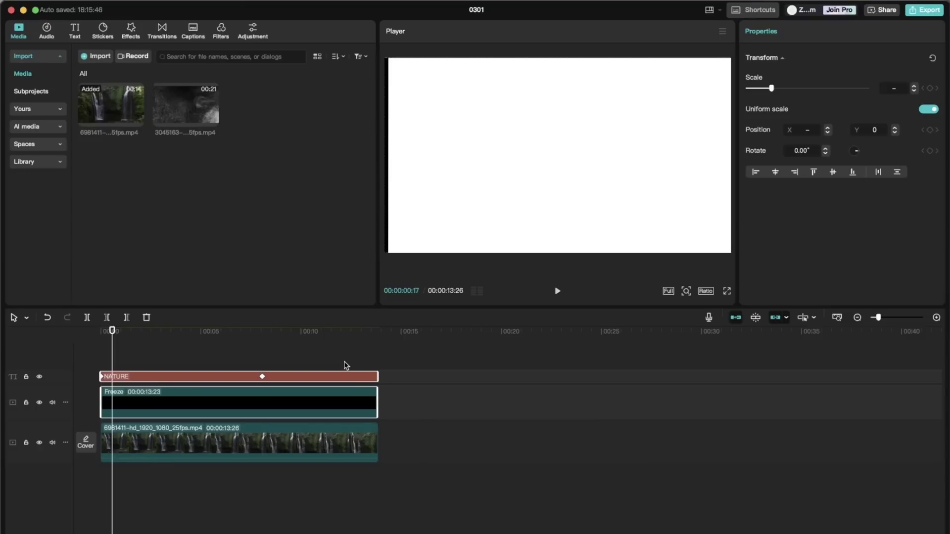
right_click(328, 391)
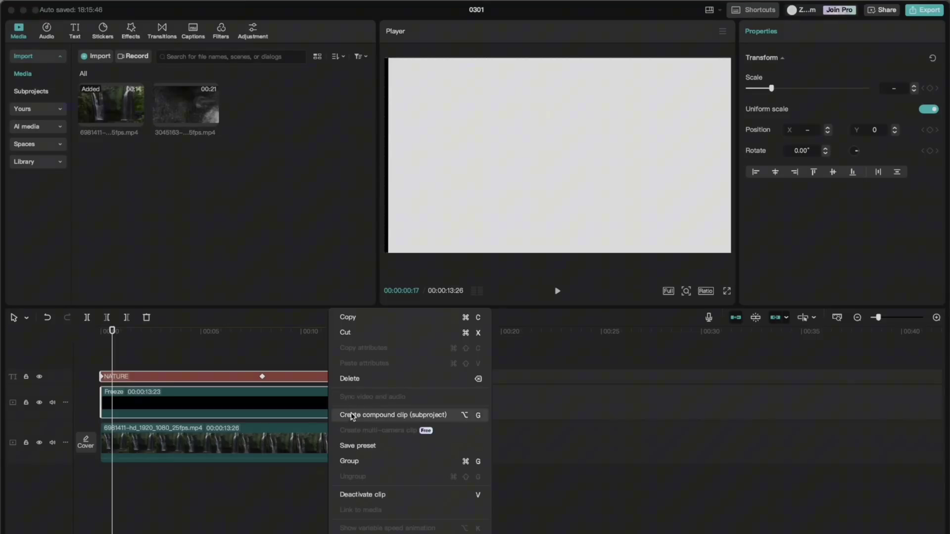
click(355, 414)
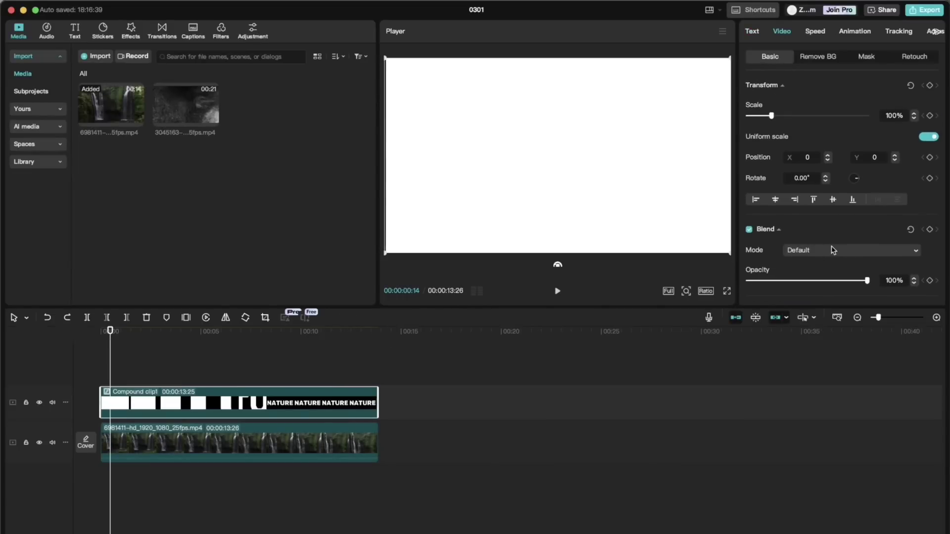
Set the compound clip's blend mode to Darken and play back the result.
click(835, 251)
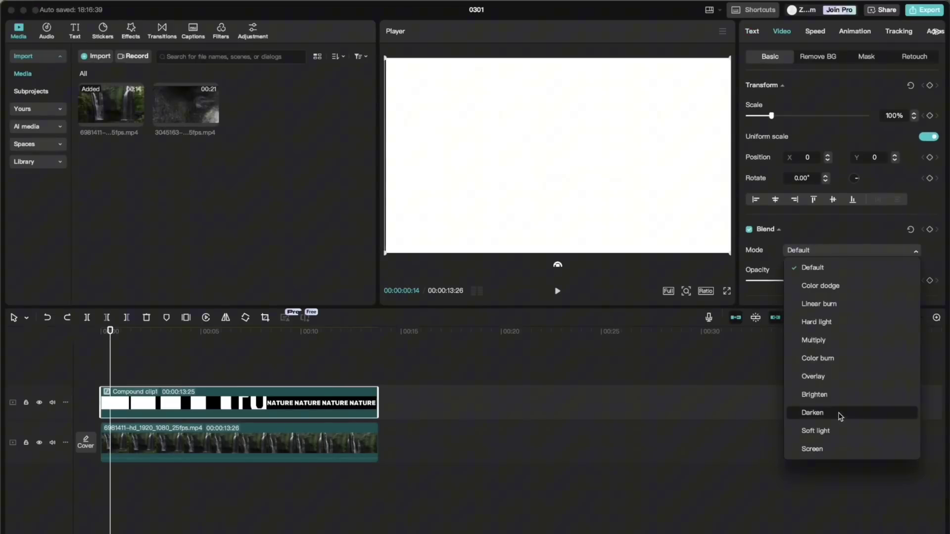
click(839, 414)
click(106, 365)
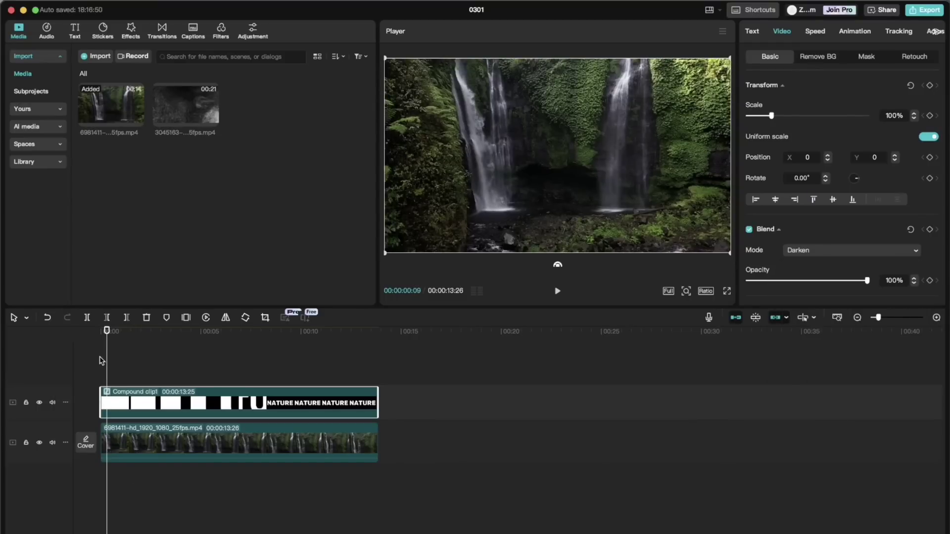
key(space)
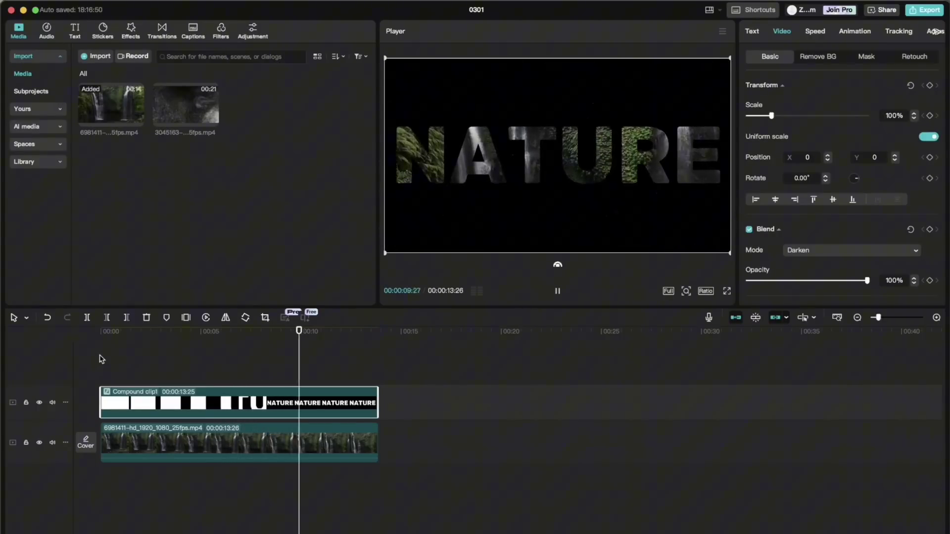
key(space)
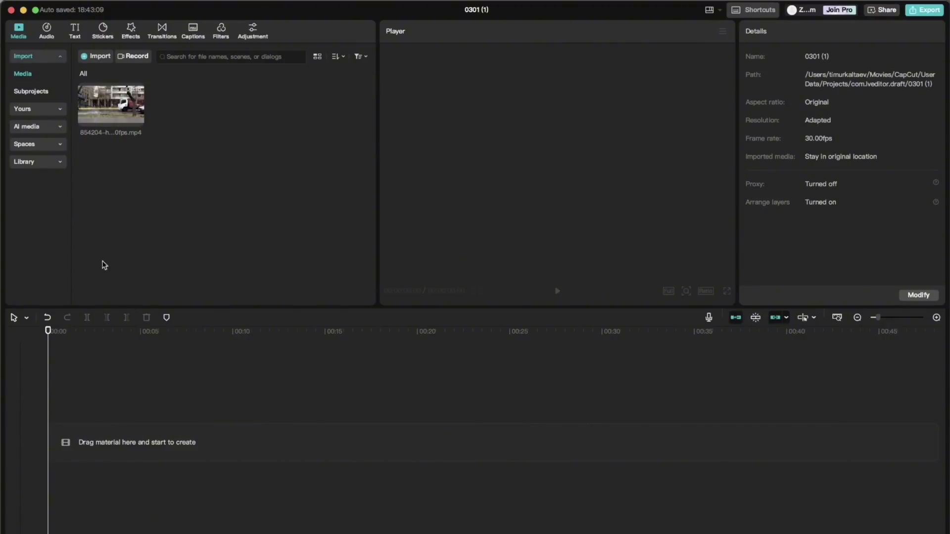
Put the 15-second street-walking clip on the timeline and add a Default text layer over it.
click(116, 121)
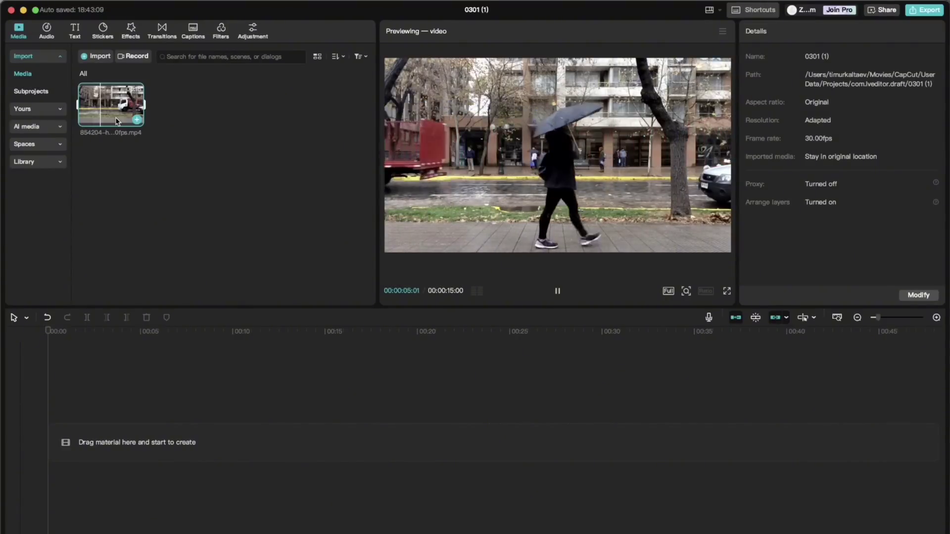
drag(117, 121, 95, 429)
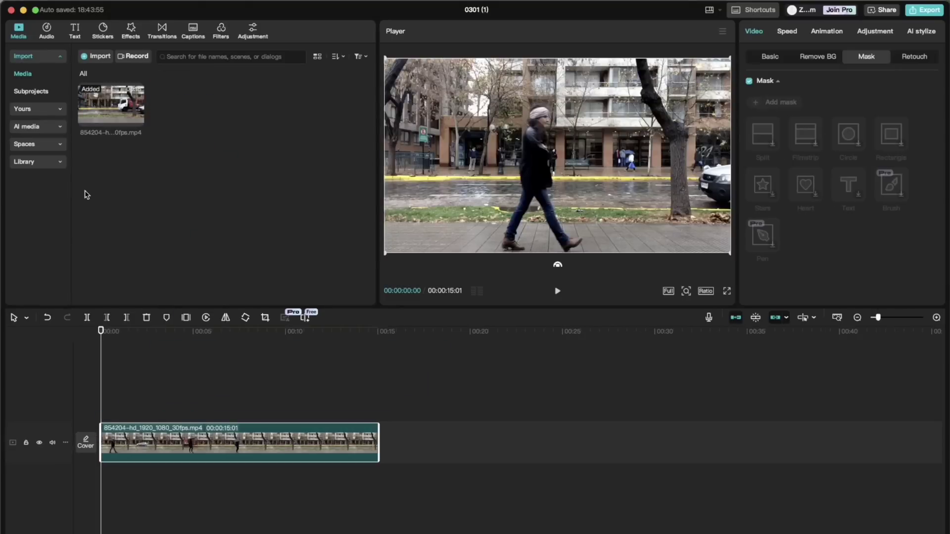
click(74, 33)
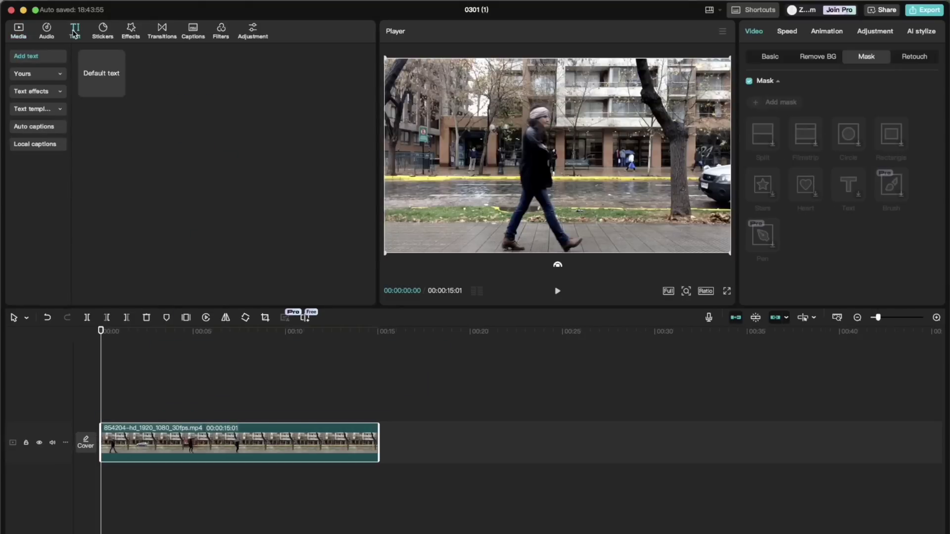
click(118, 90)
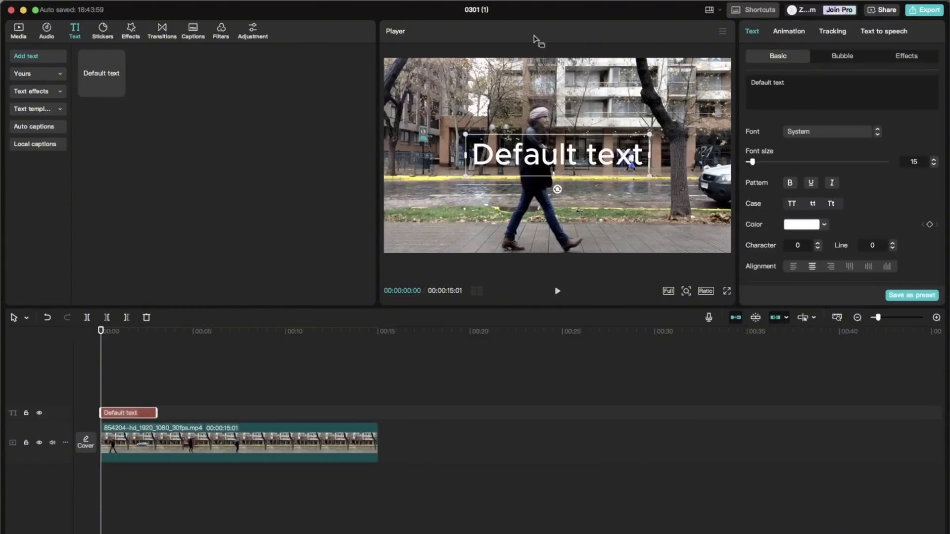
Change the title to TEXT, enlarge it considerably, and centre it over the street.
click(749, 82)
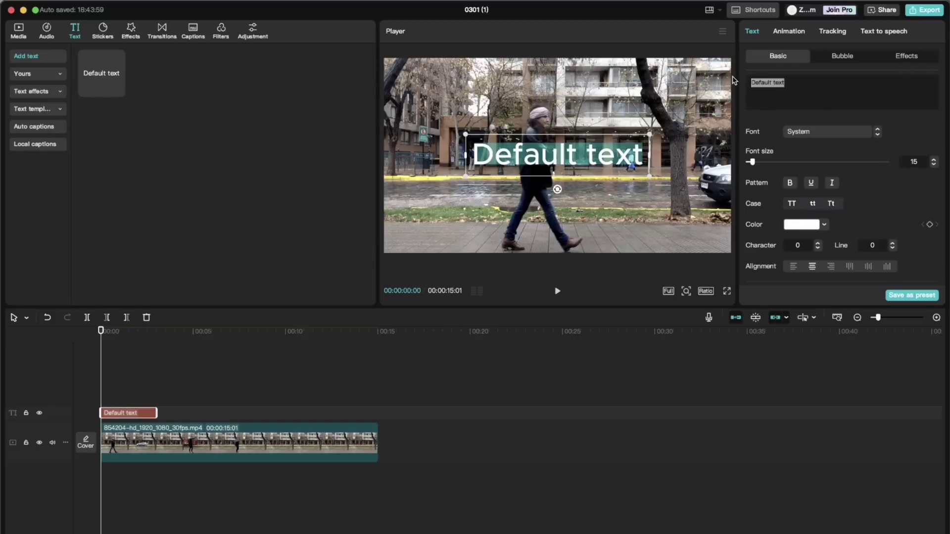
key(BackSpace)
text(TEXT)
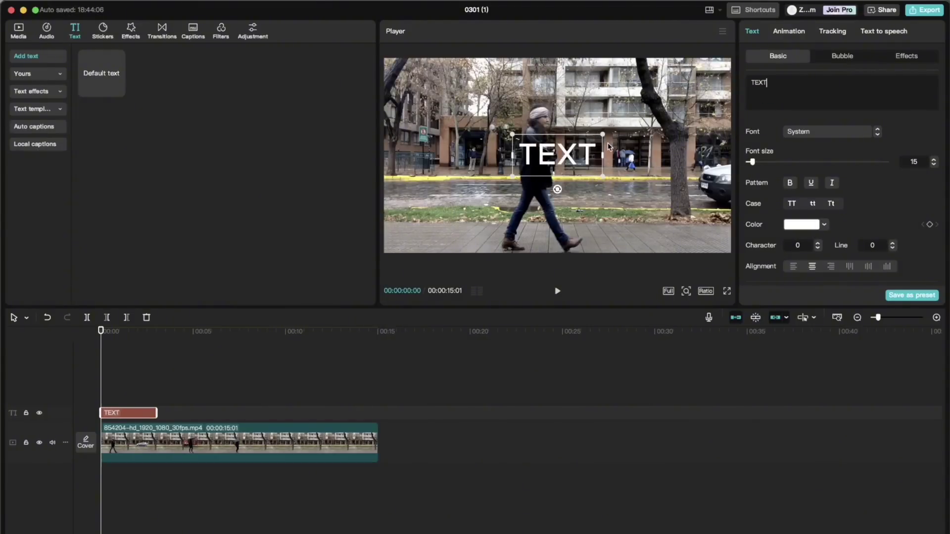
mouse_move(572, 158)
mouse_down()
mouse_move(549, 157)
mouse_move(566, 158)
mouse_up()
scroll(793, 180, down, 5)
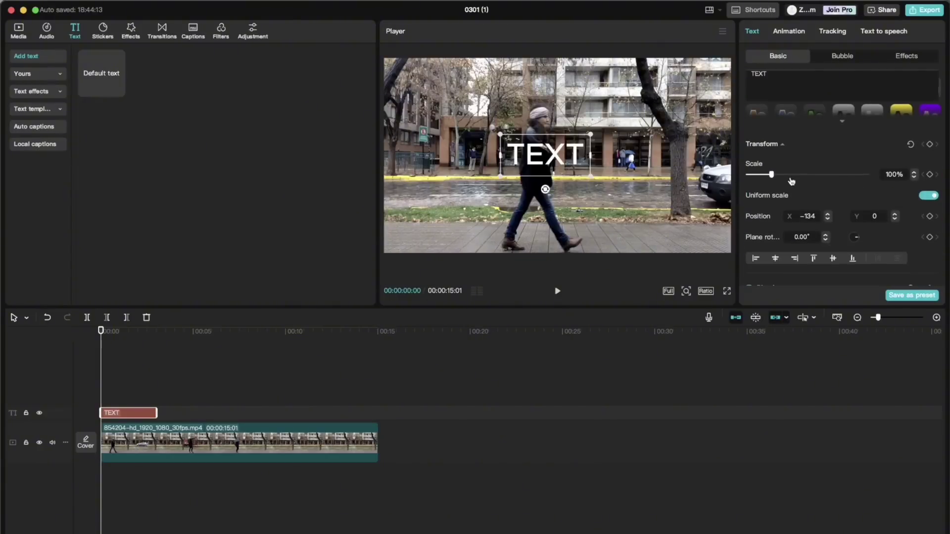
drag(774, 176, 813, 181)
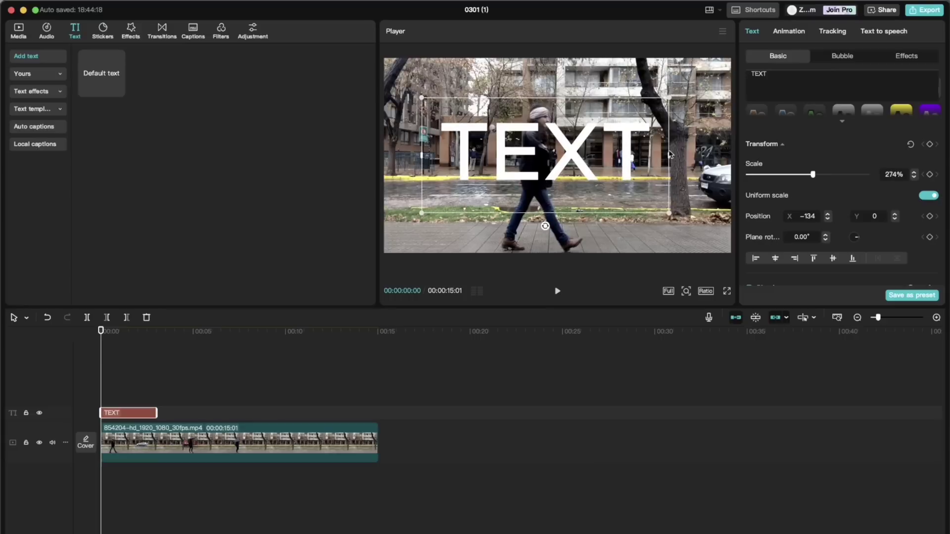
drag(572, 145, 642, 153)
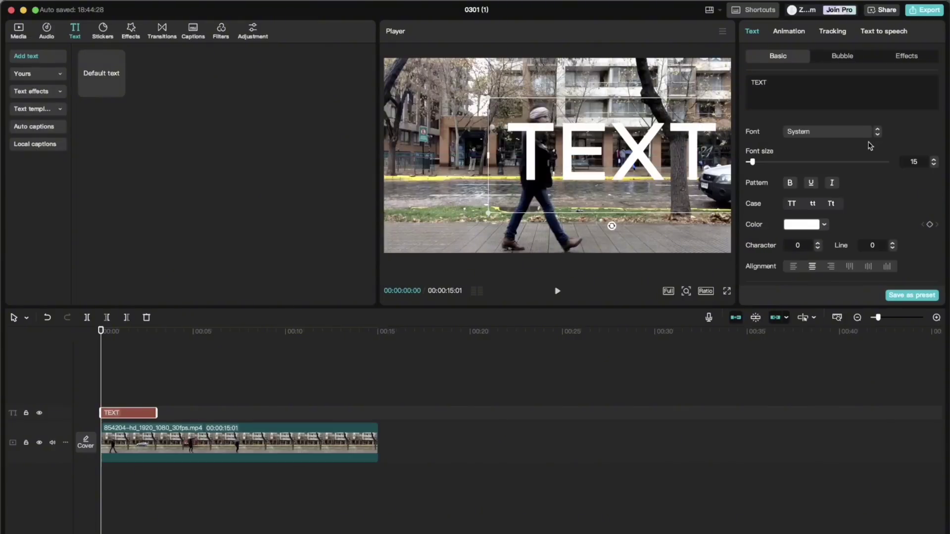
Set the TEXT title in Rubik Bold and nudge it slightly left.
click(858, 132)
scroll(847, 262, up, 2)
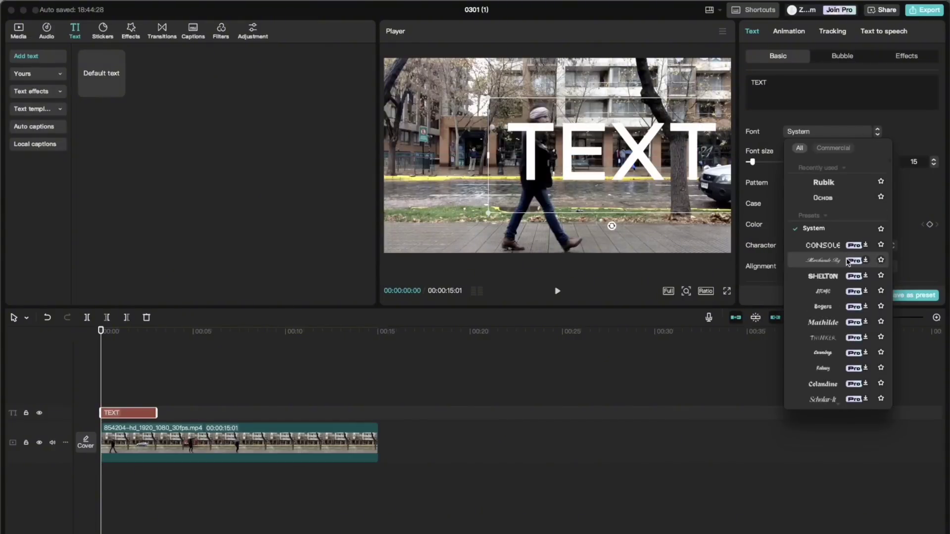
click(828, 183)
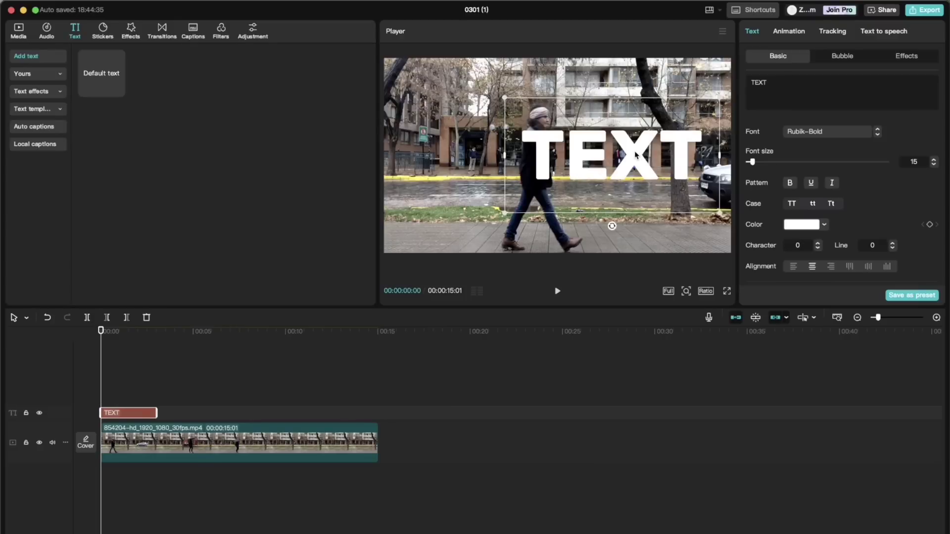
drag(622, 155, 601, 158)
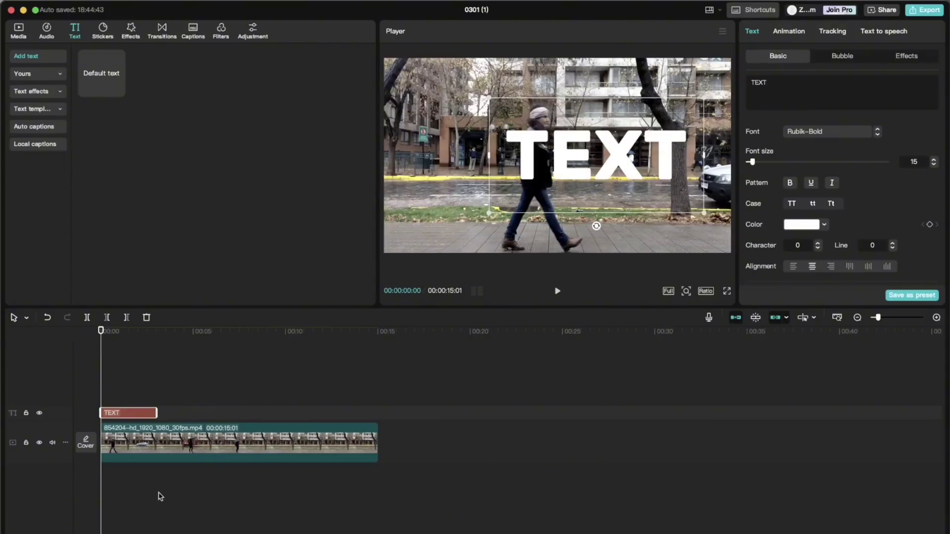
Trim the street clip to about 8:29, match the TEXT title to it, then make TEXT a compound clip.
click(242, 425)
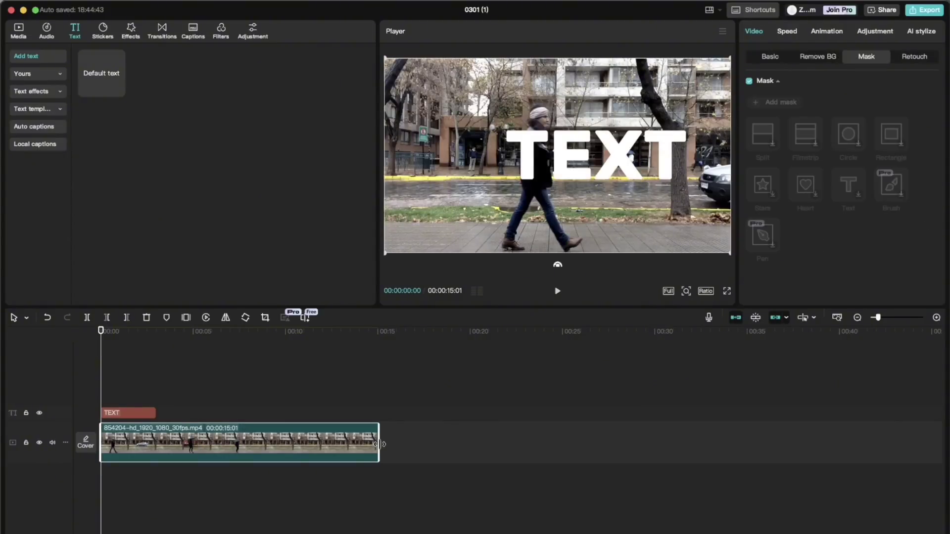
drag(379, 443, 227, 430)
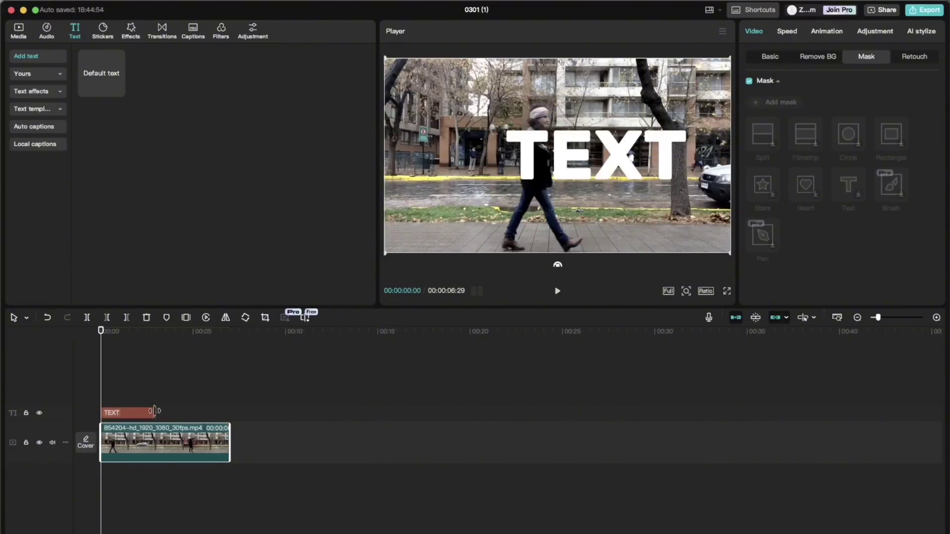
drag(156, 412, 228, 408)
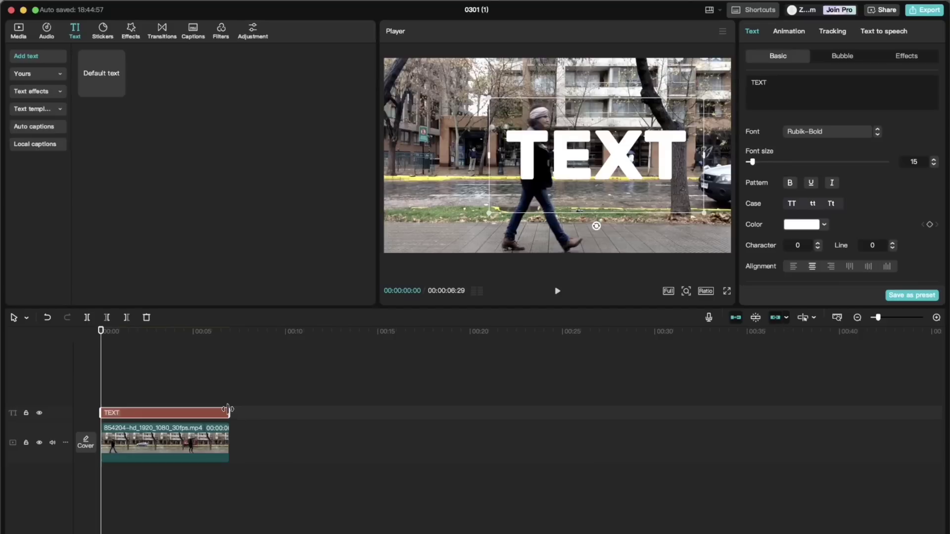
right_click(194, 415)
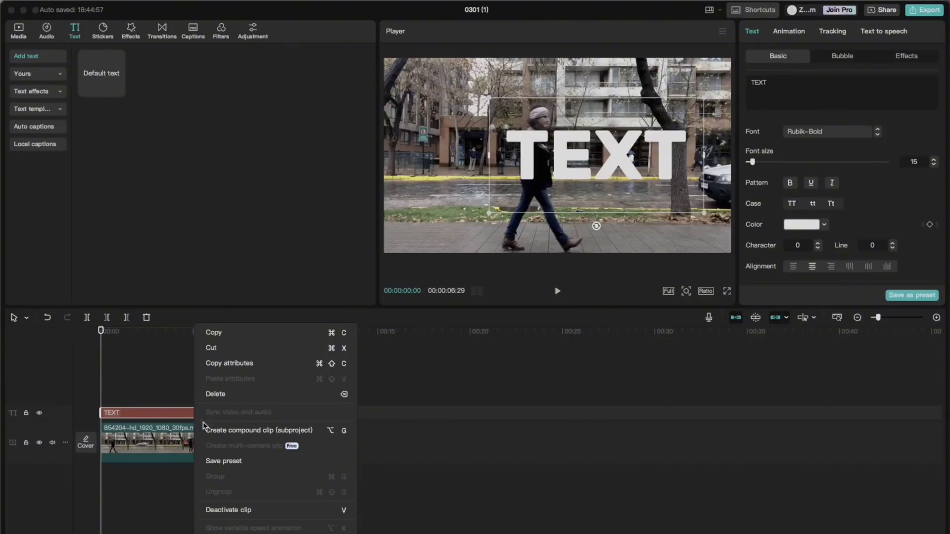
click(217, 429)
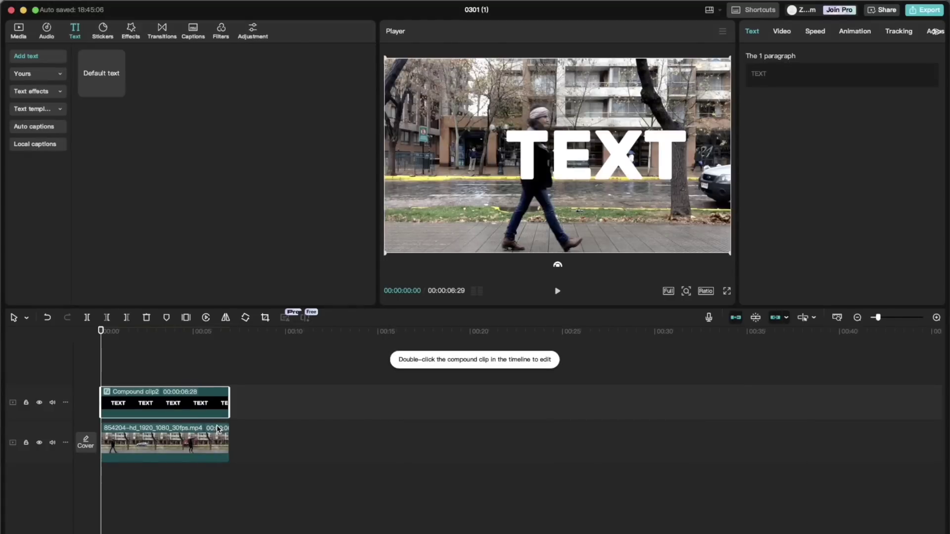
Add a Split mask to Compound clip2 and rotate its line to vertical (−90°).
click(782, 31)
click(757, 102)
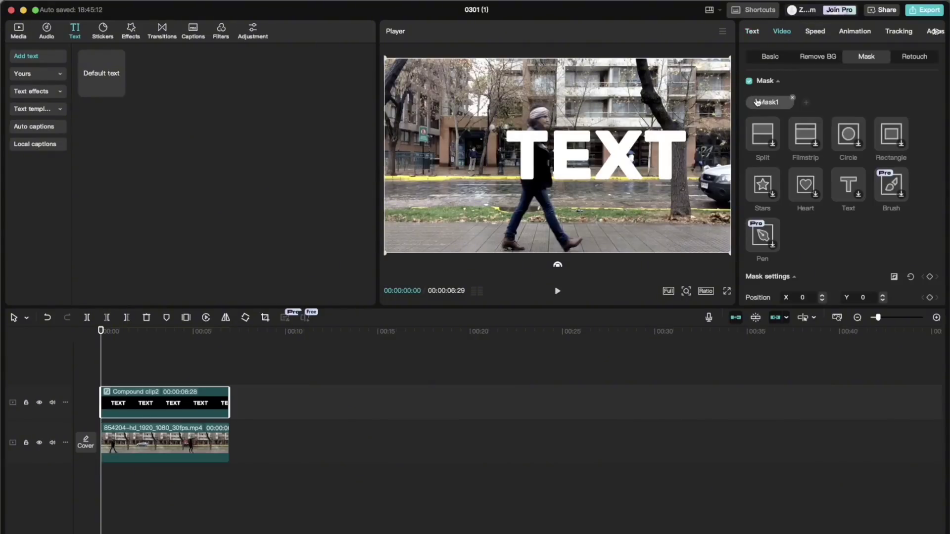
click(761, 140)
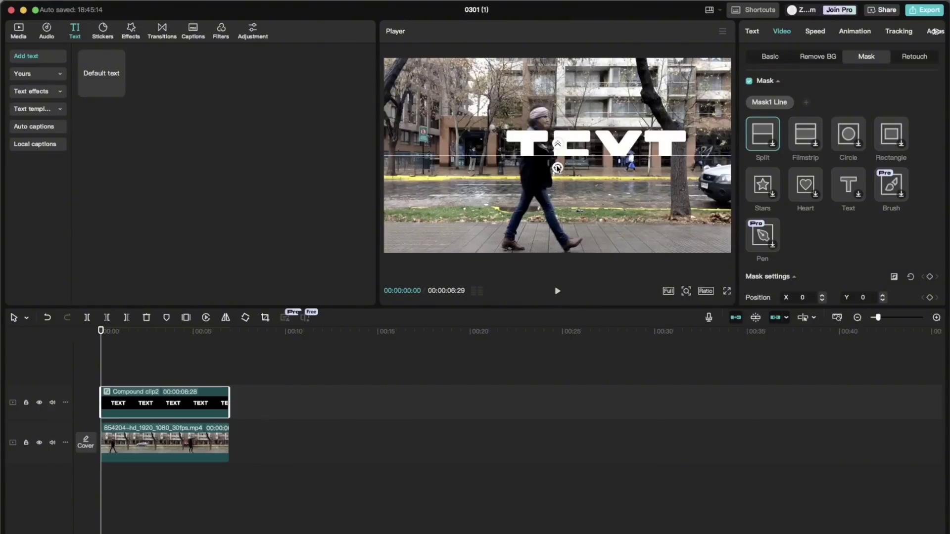
drag(558, 168, 630, 159)
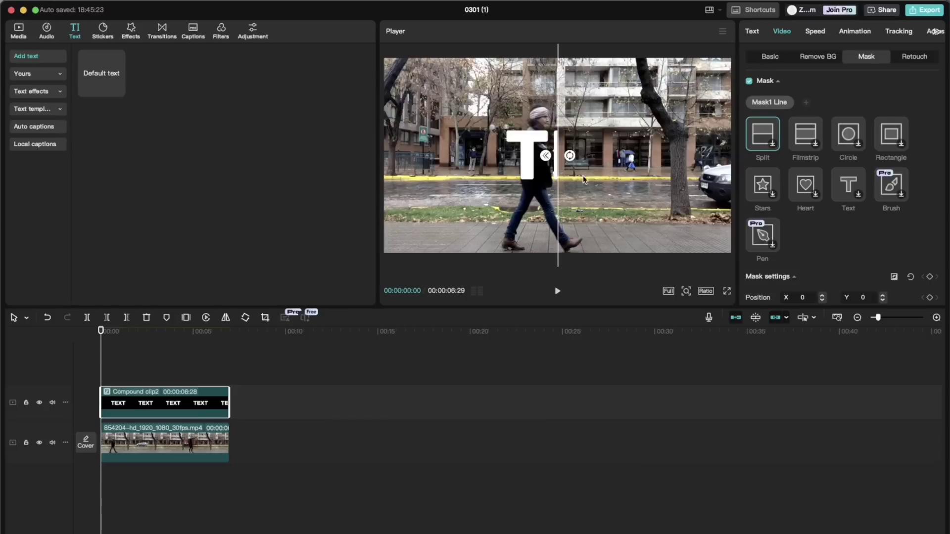
Hide TEXT behind the mask line, keyframe its position, and track the walker to frame 8, revealing T.
drag(559, 133, 502, 132)
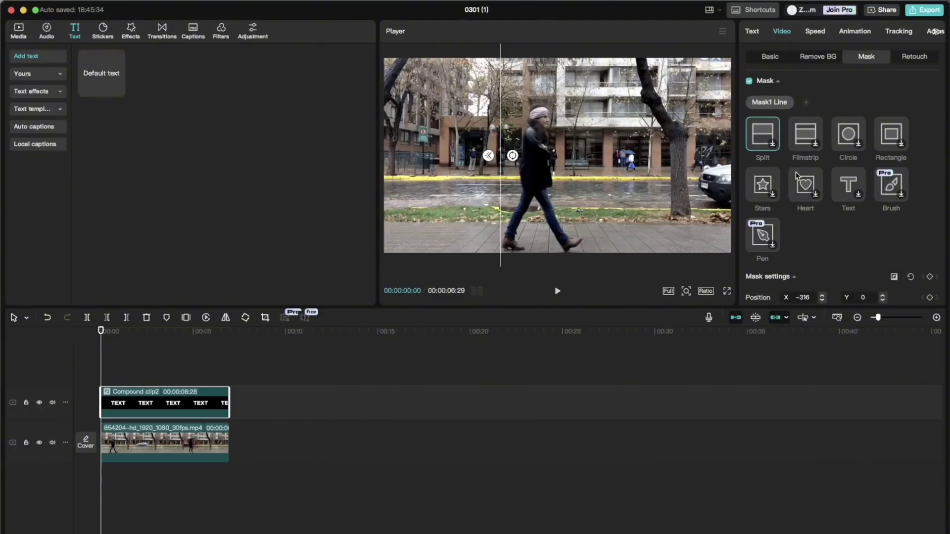
scroll(811, 183, down, 3)
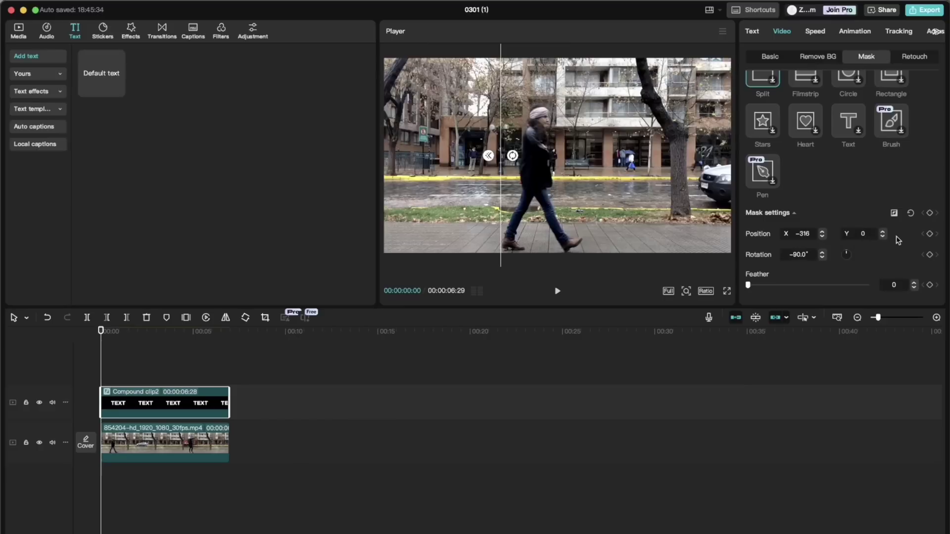
click(930, 234)
drag(501, 124, 524, 126)
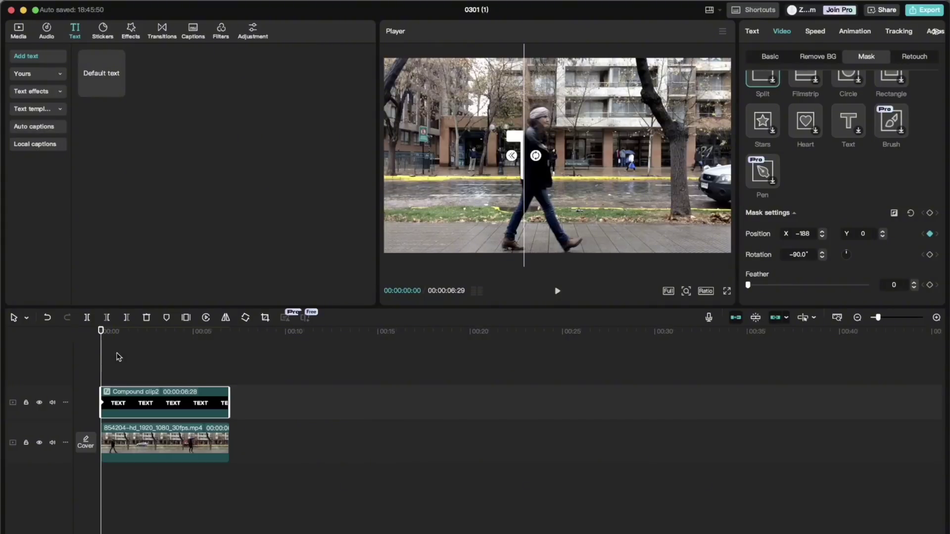
mouse_move(101, 365)
mouse_down()
mouse_move(111, 365)
mouse_move(99, 362)
mouse_up()
drag(523, 109, 524, 109)
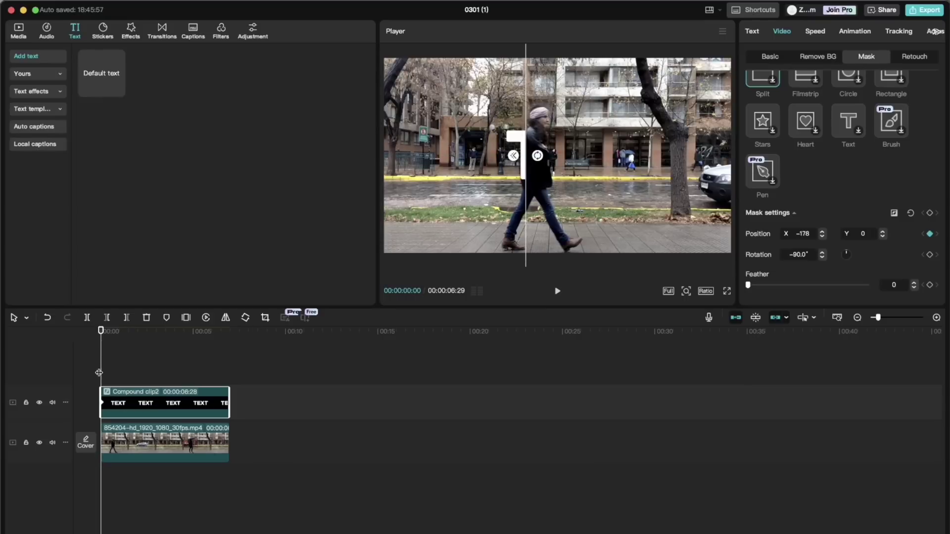
drag(100, 364, 105, 364)
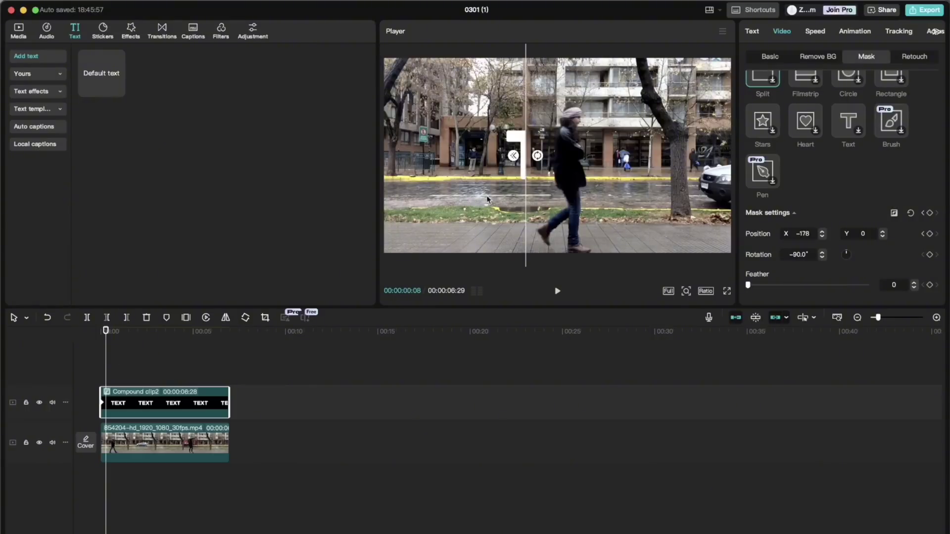
drag(526, 106, 549, 106)
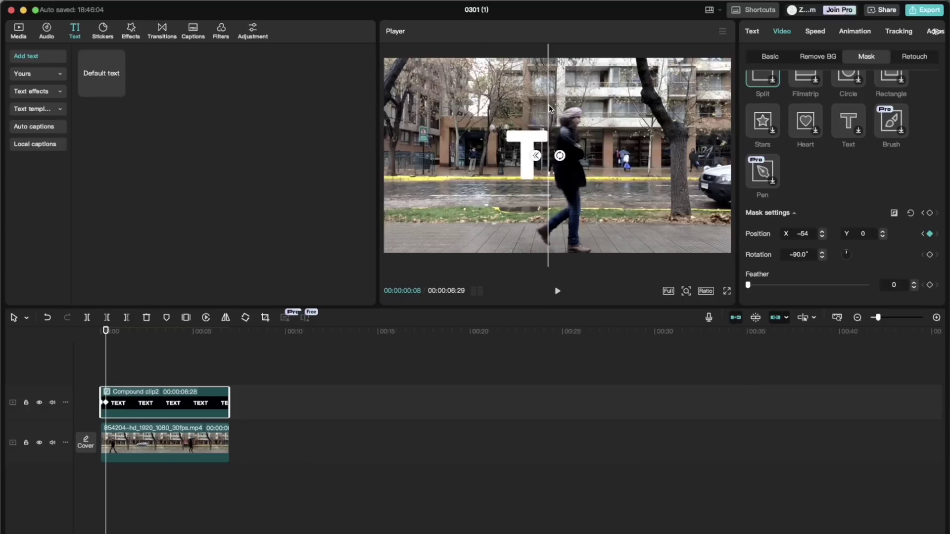
Keyframe the line further right at frames 15, 20 and 28 to reveal the remaining letters.
click(111, 366)
drag(111, 366, 110, 366)
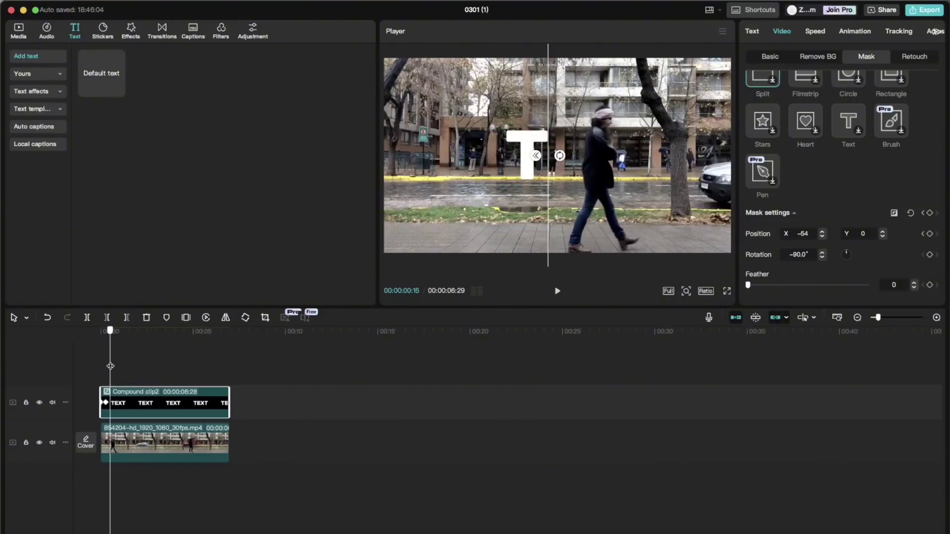
drag(548, 121, 576, 123)
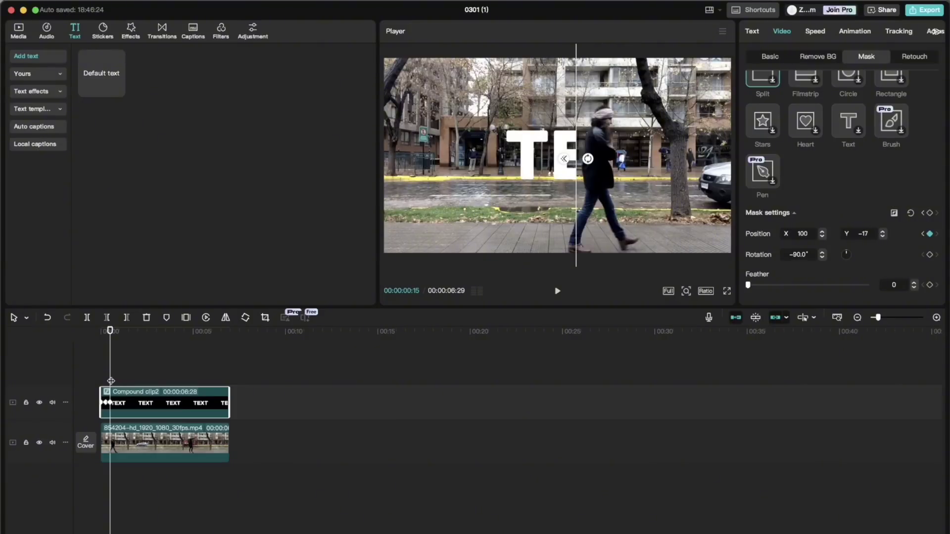
drag(110, 380, 112, 380)
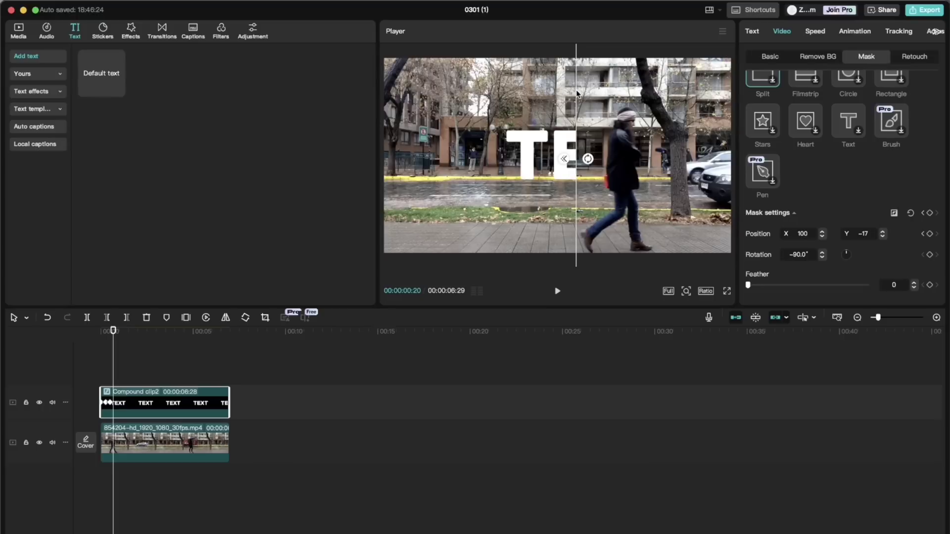
drag(577, 92, 606, 95)
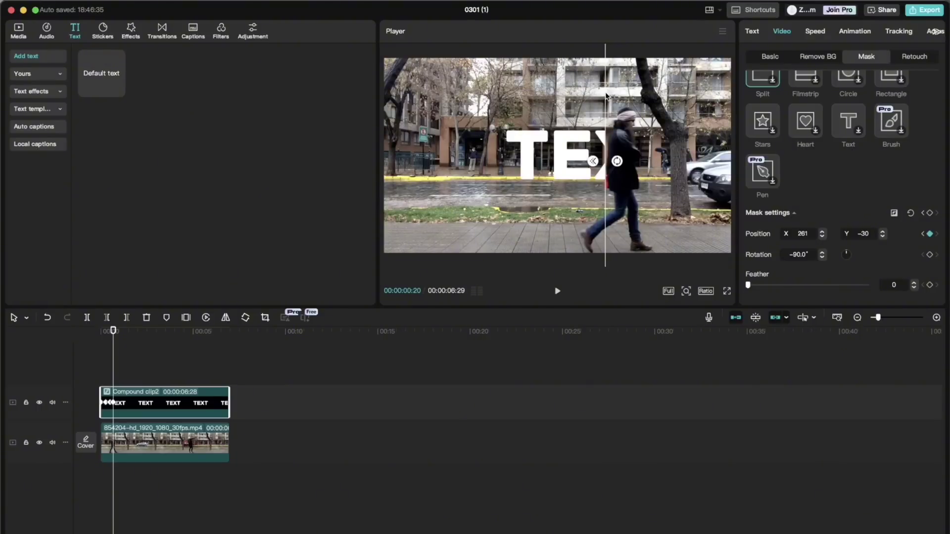
click(118, 373)
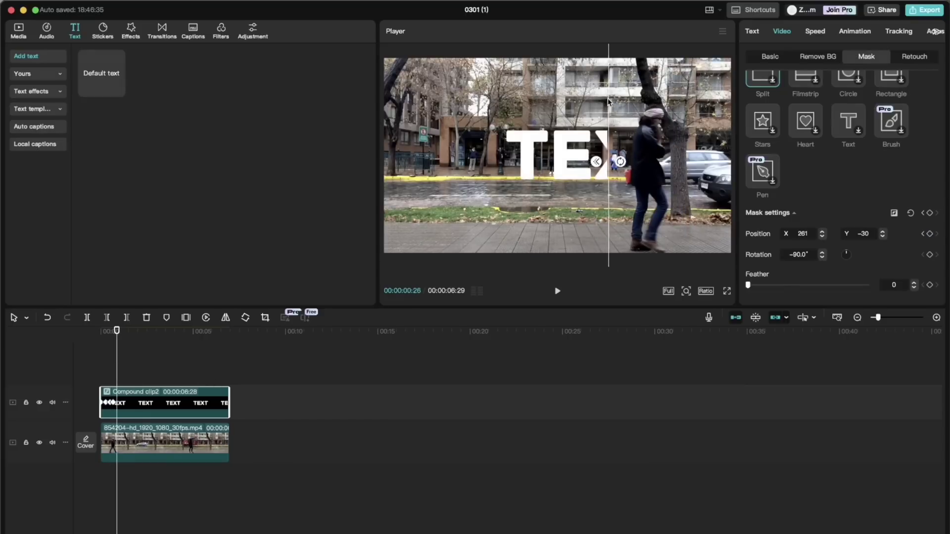
drag(606, 100, 690, 104)
key(Right)
key(Right)
key(Right)
key(Right)
key(Right)
key(Right)
key(Right)
key(Right)
key(Right)
key(Right)
key(Right)
key(Right)
key(Right)
key(Right)
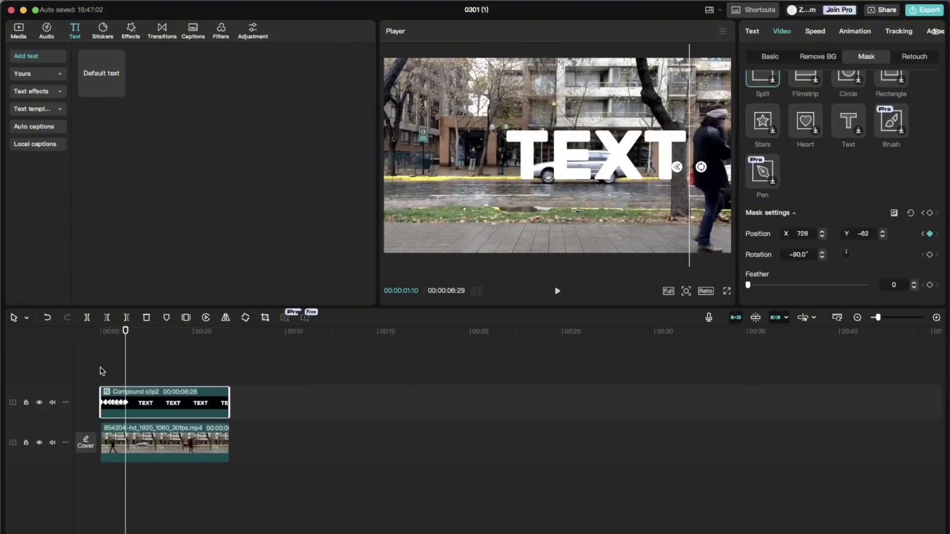
key(Up)
key(space)
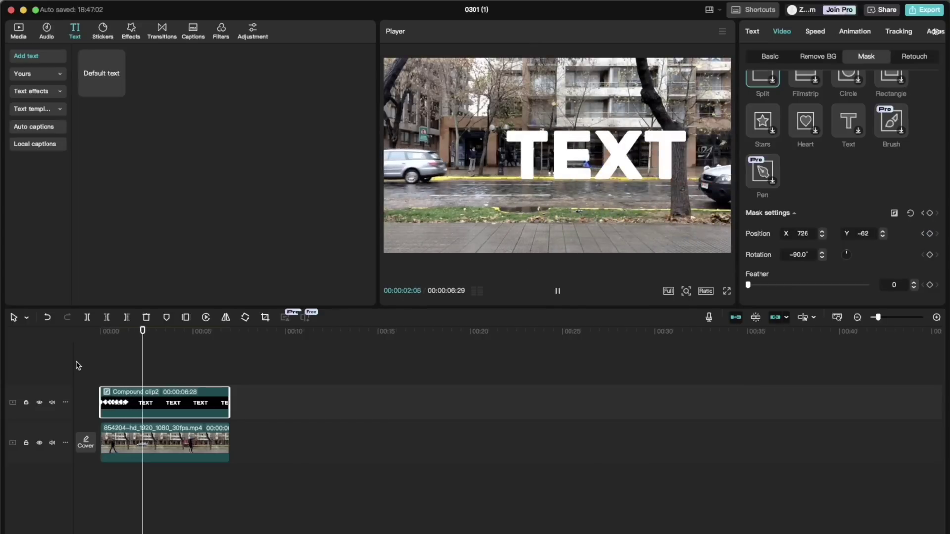
click(104, 364)
click(104, 368)
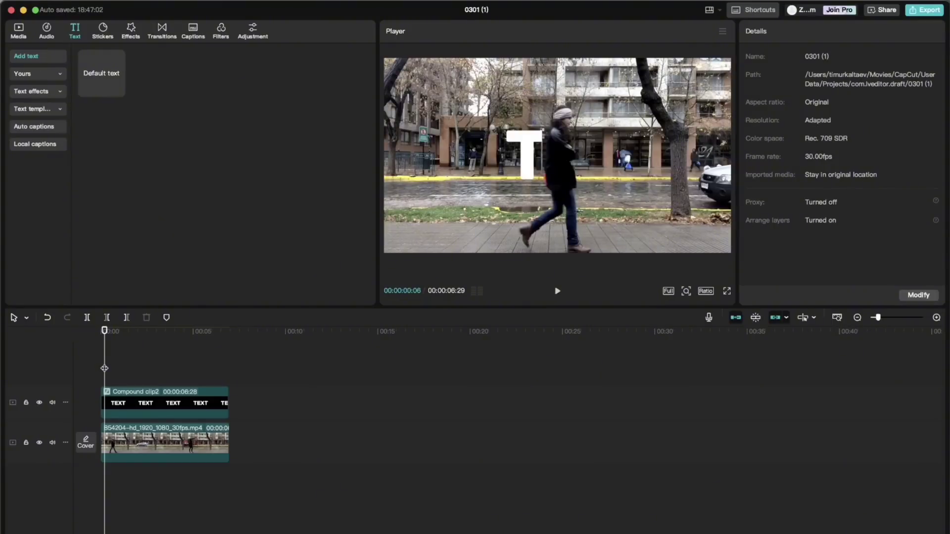
drag(104, 368, 60, 362)
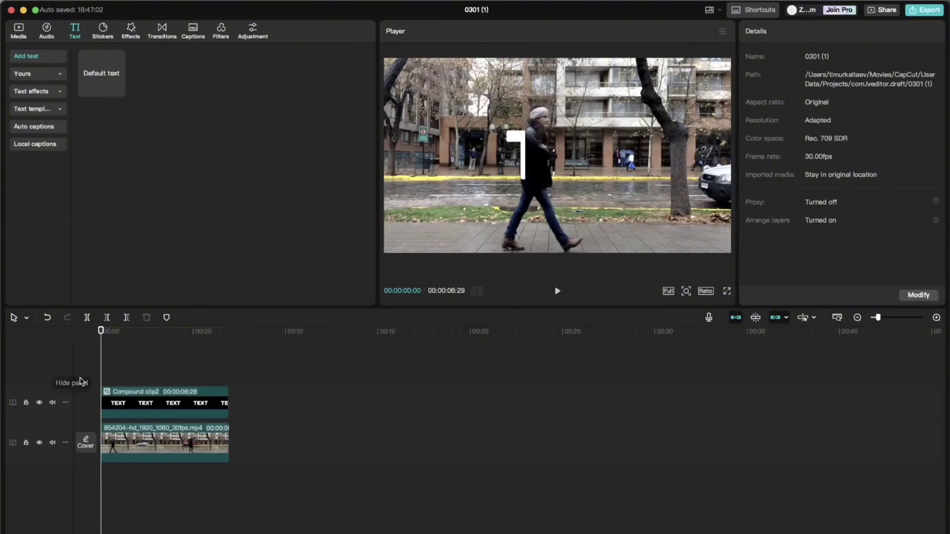
click(112, 393)
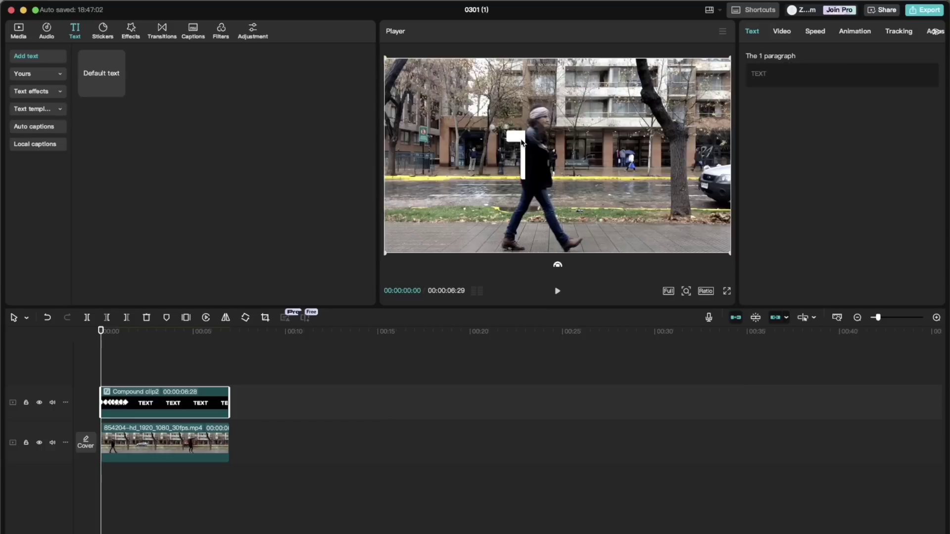
click(106, 400)
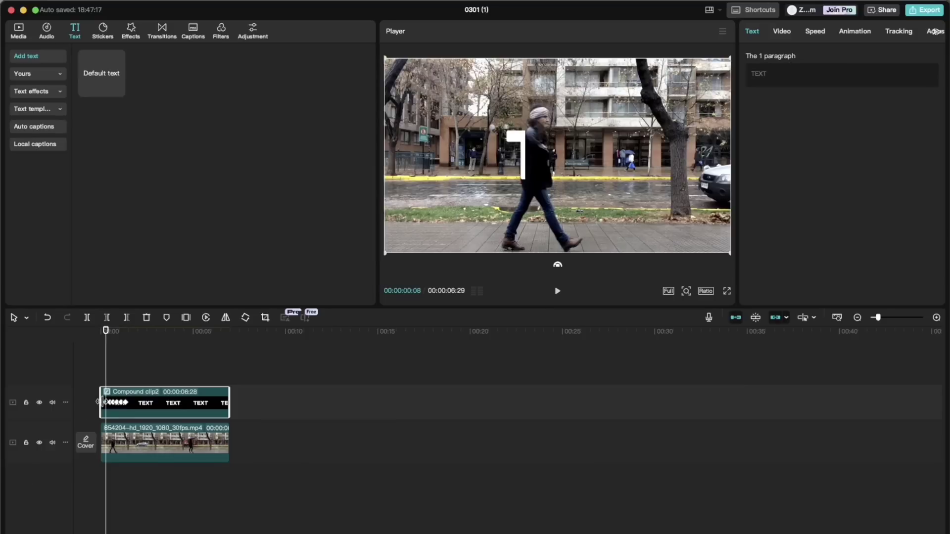
scroll(107, 400, up, 2)
scroll(106, 400, up, 2)
scroll(105, 404, up, 2)
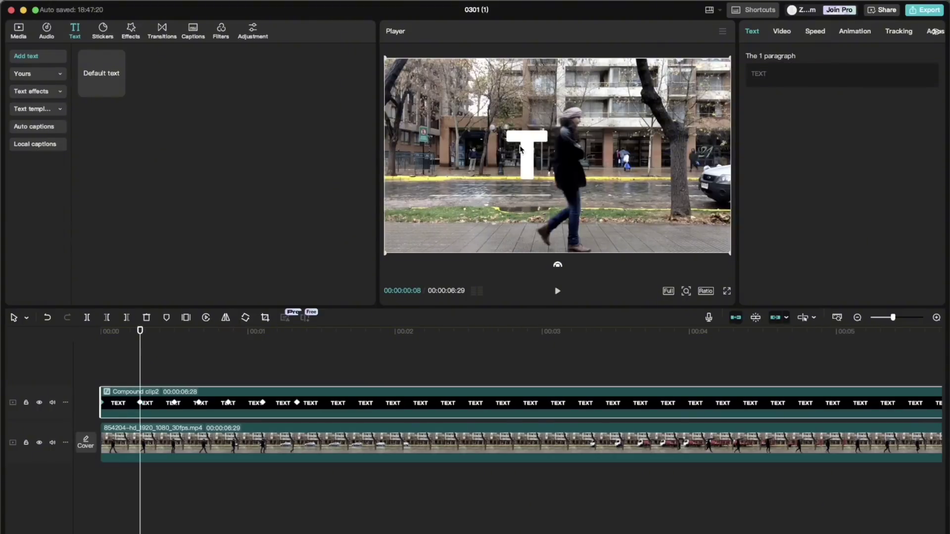
click(102, 367)
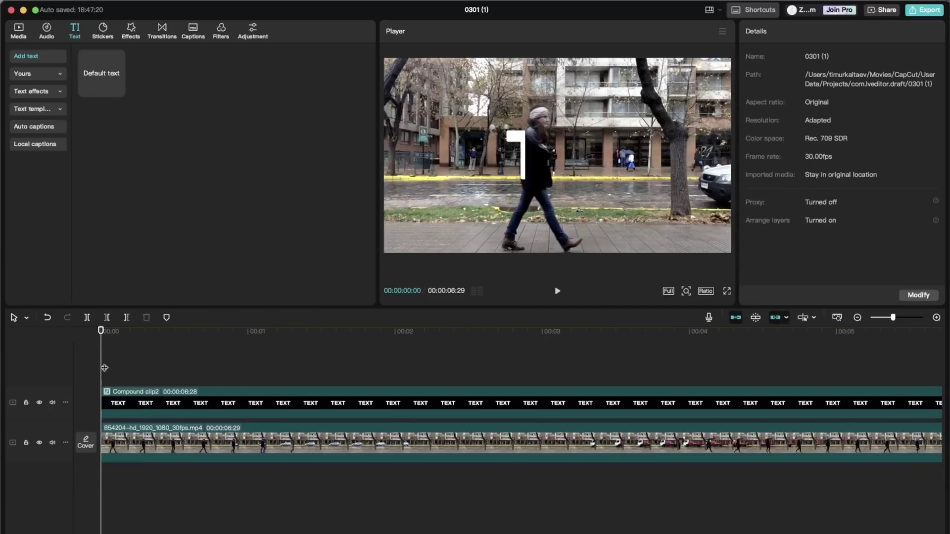
click(114, 394)
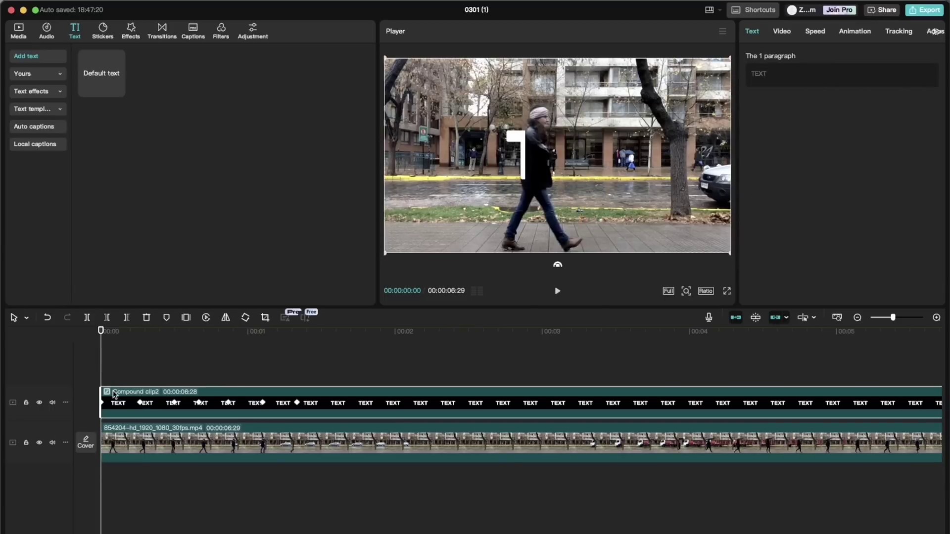
click(781, 32)
scroll(811, 157, down, 2)
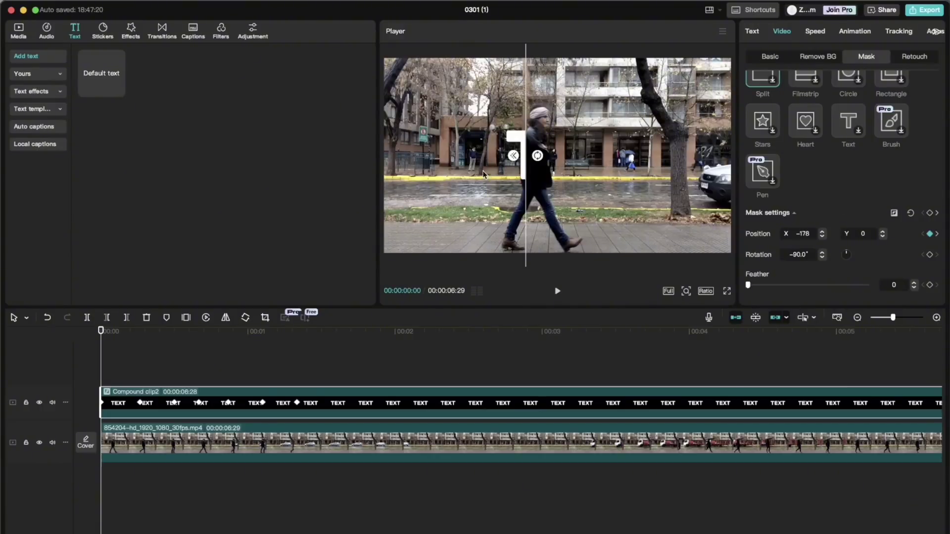
drag(526, 140, 501, 134)
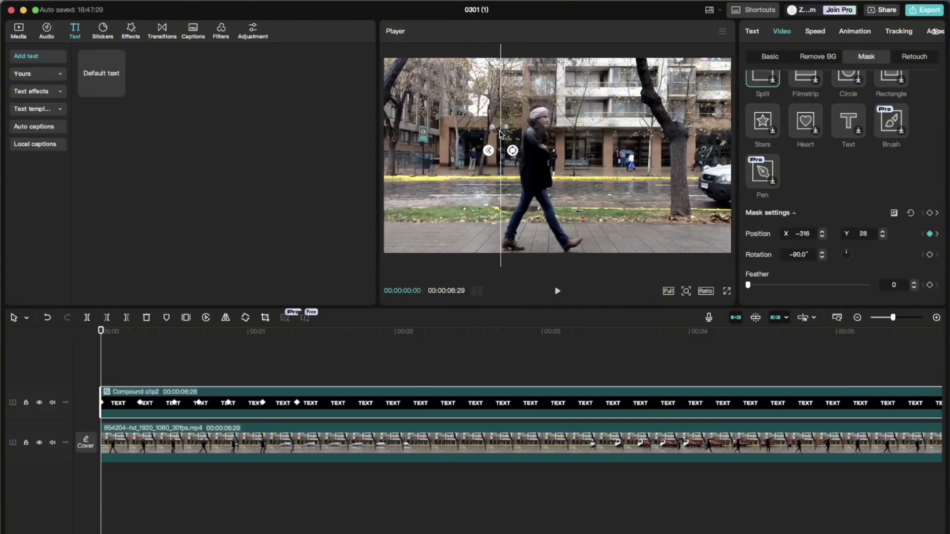
key(space)
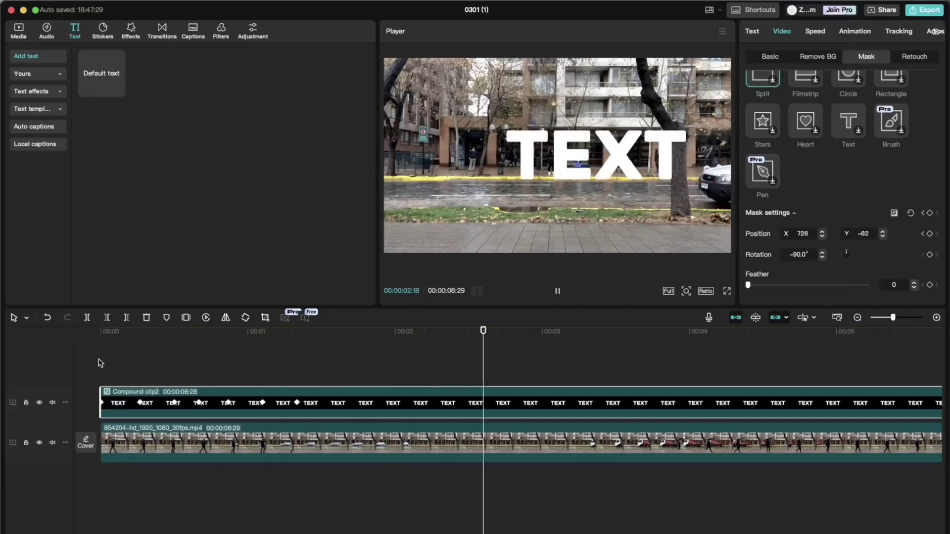
scroll(295, 403, down, 2)
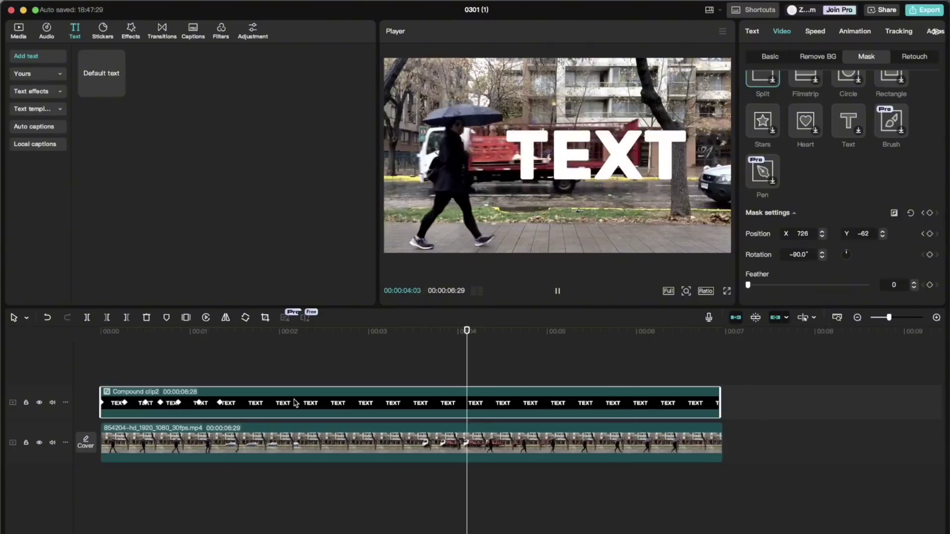
click(492, 354)
key(space)
click(394, 394)
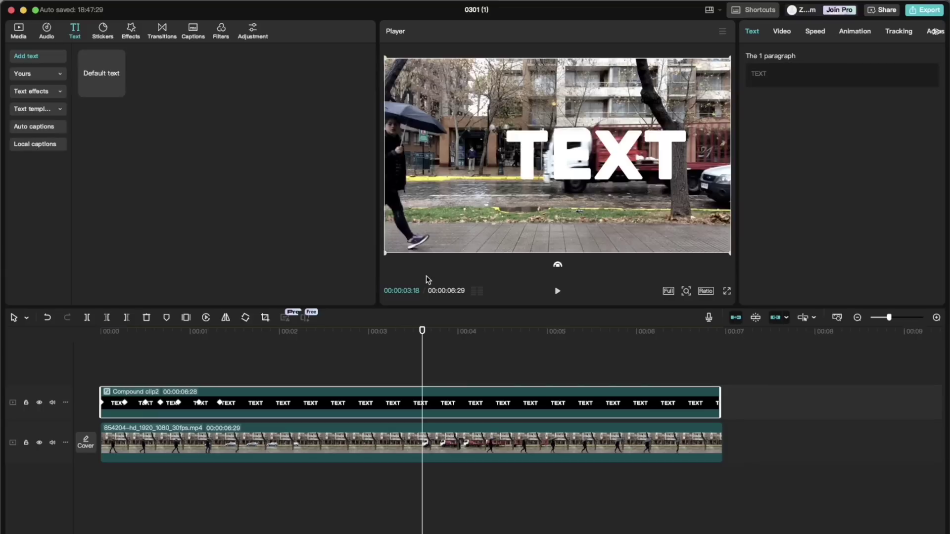
click(196, 372)
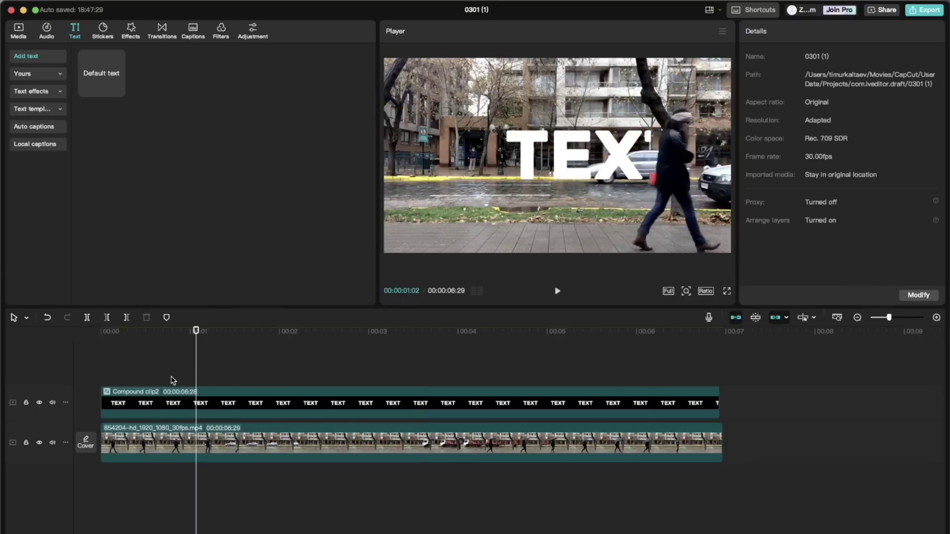
click(145, 380)
Preview the red plastic-wrap clip in project 0304, rewind, select it, and open the Text library.
key(space)
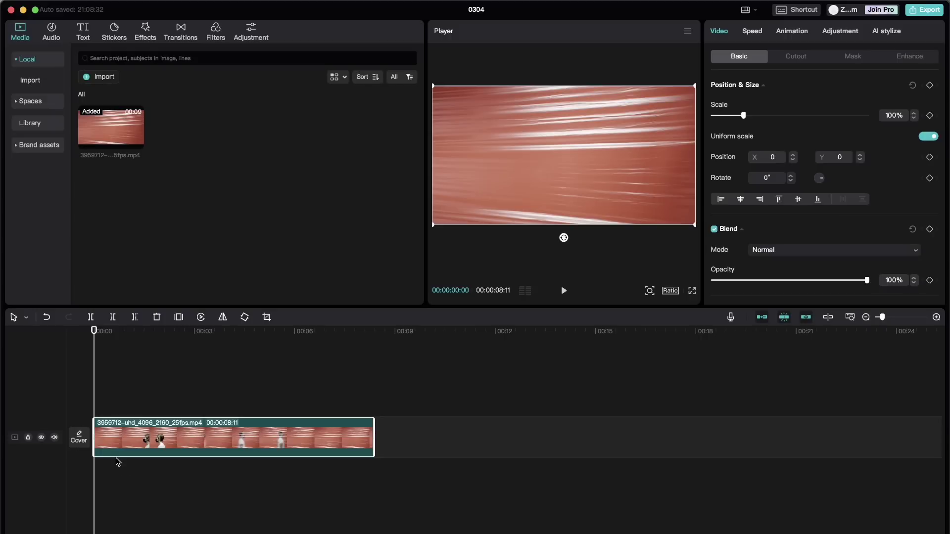
key(space)
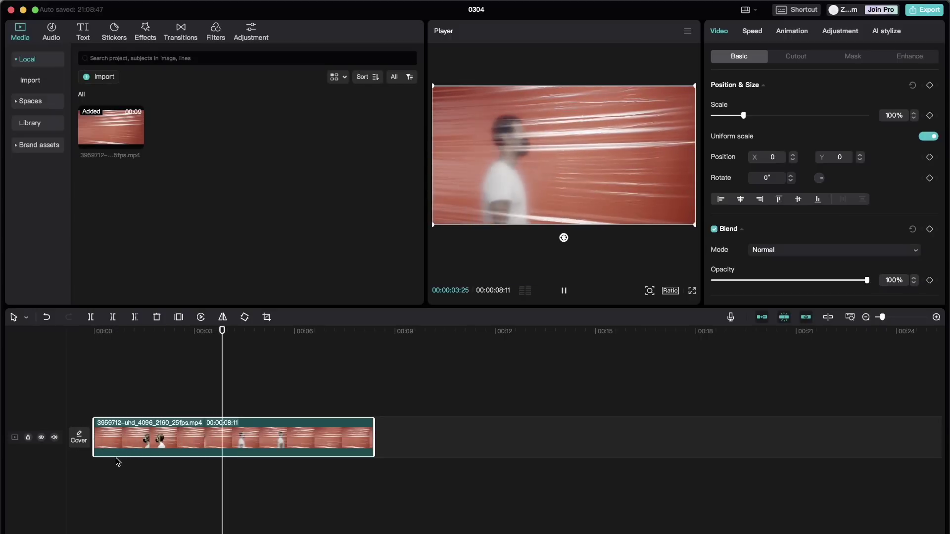
key(space)
click(92, 381)
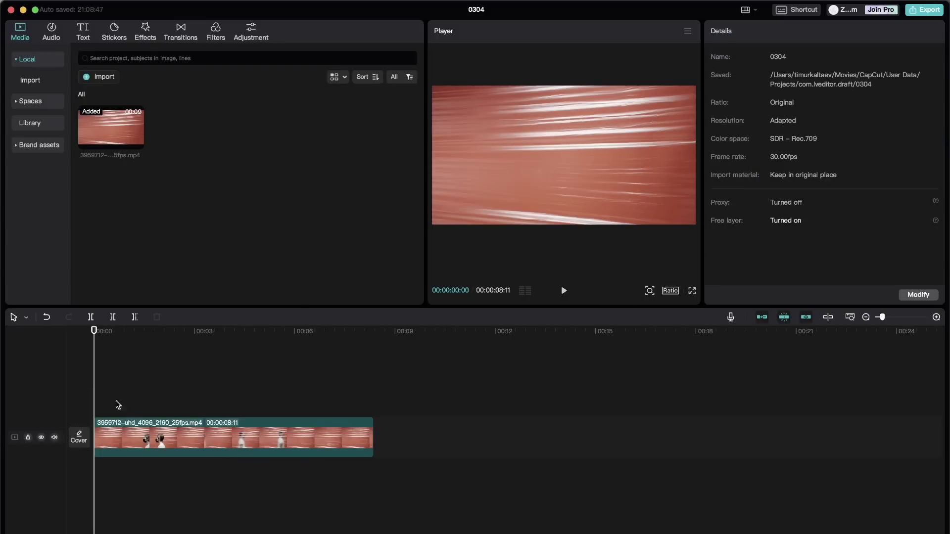
click(127, 420)
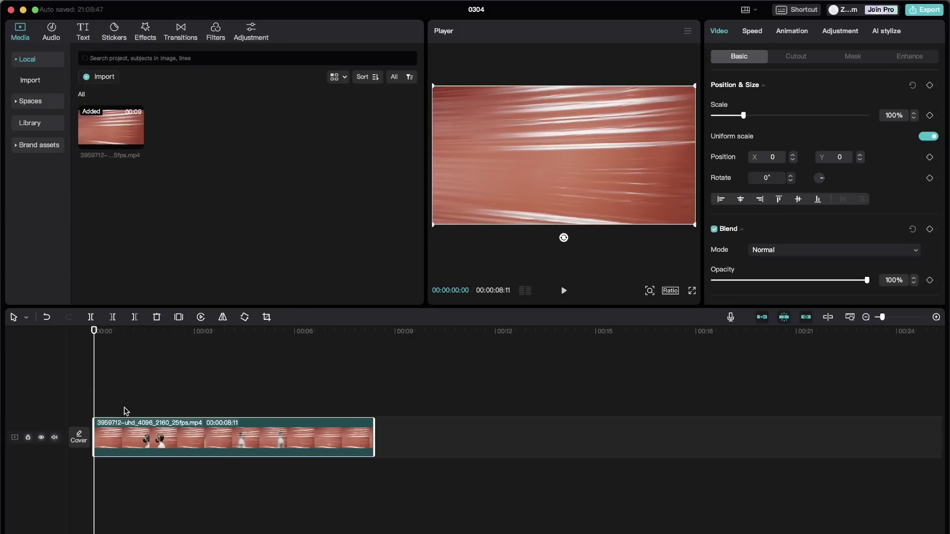
click(83, 31)
Add a default text clip, replace its words with TEXT, and set the font to Rubik-Bold.
click(119, 102)
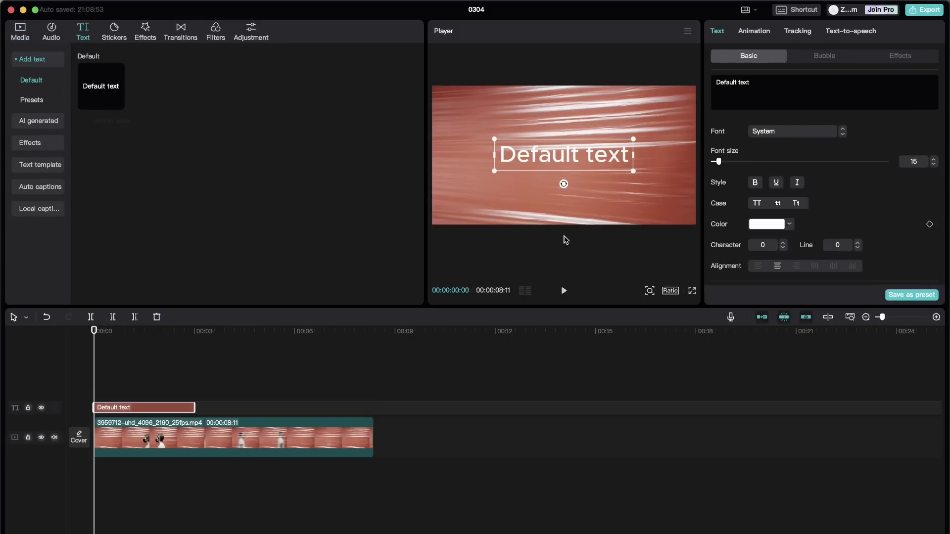
drag(767, 79, 684, 77)
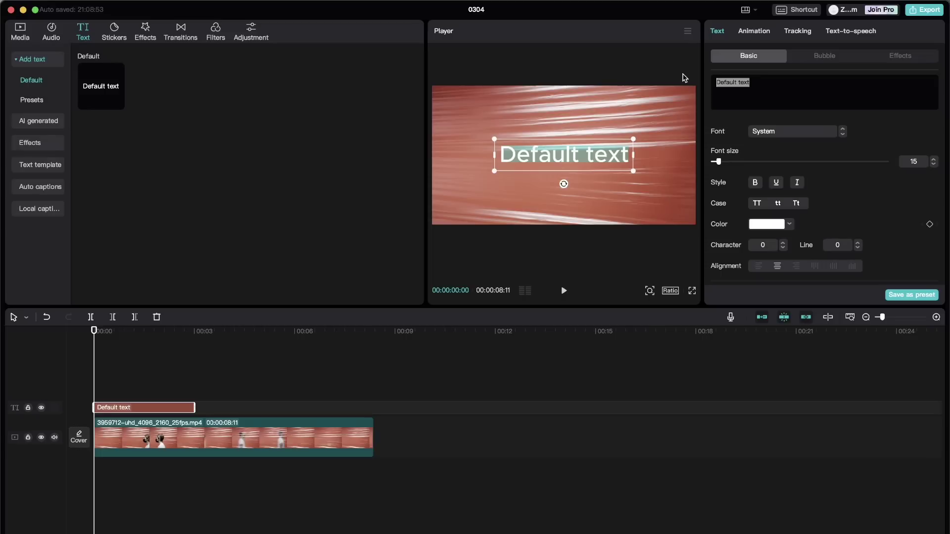
text(TEXT)
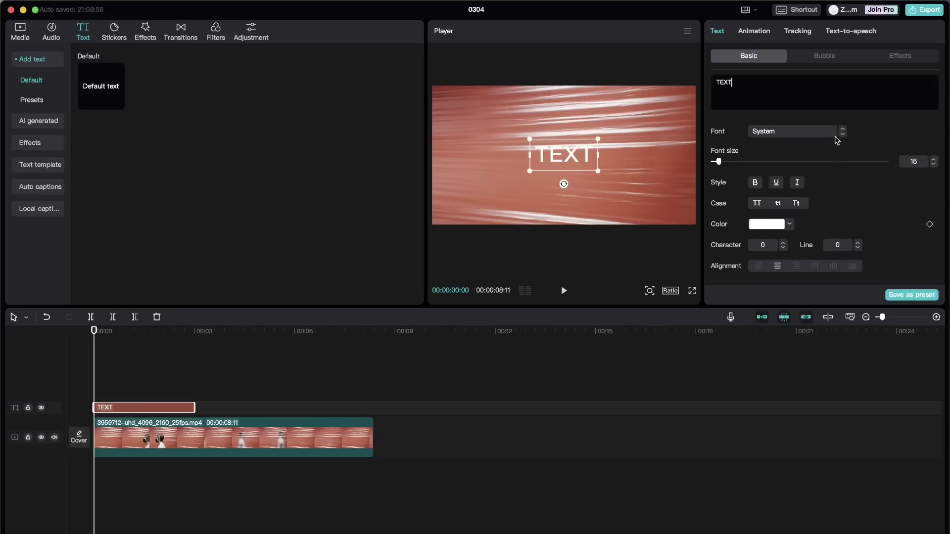
double_click(802, 85)
click(814, 138)
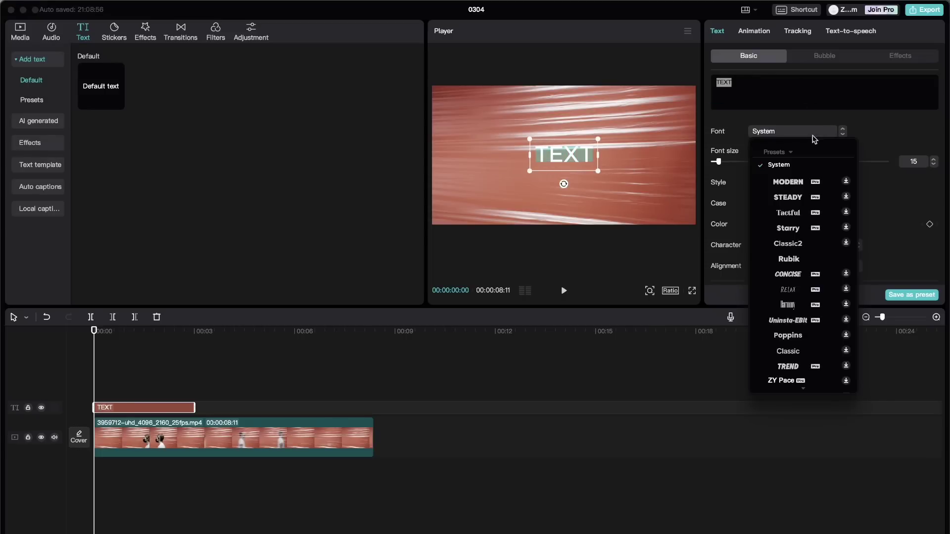
click(801, 258)
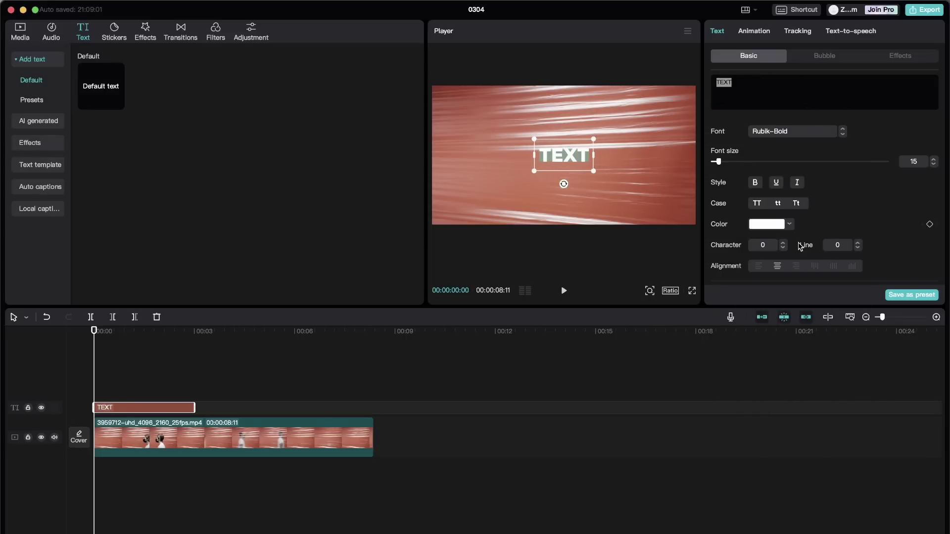
Scale the TEXT title up and move it left in the Player, clear of the walker.
scroll(800, 246, down, 5)
drag(743, 238, 818, 238)
click(184, 407)
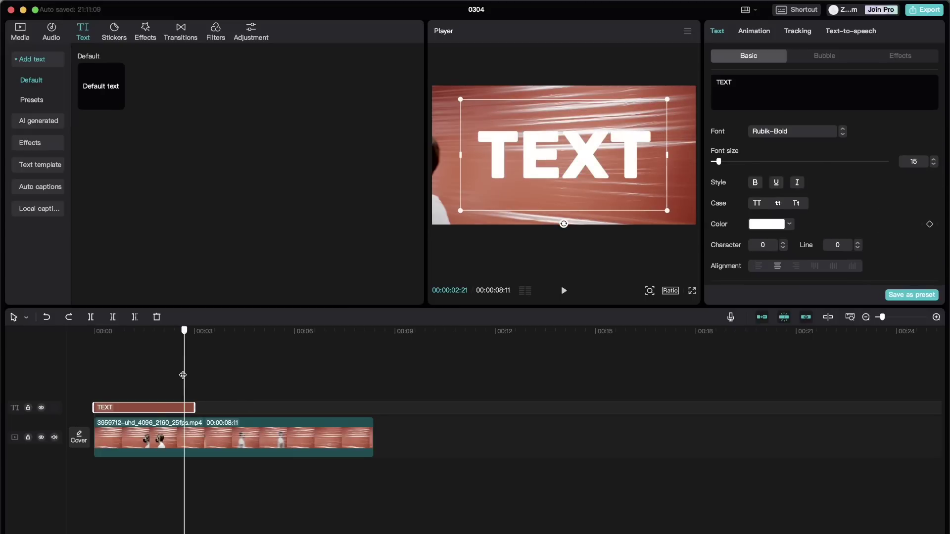
drag(183, 375, 116, 372)
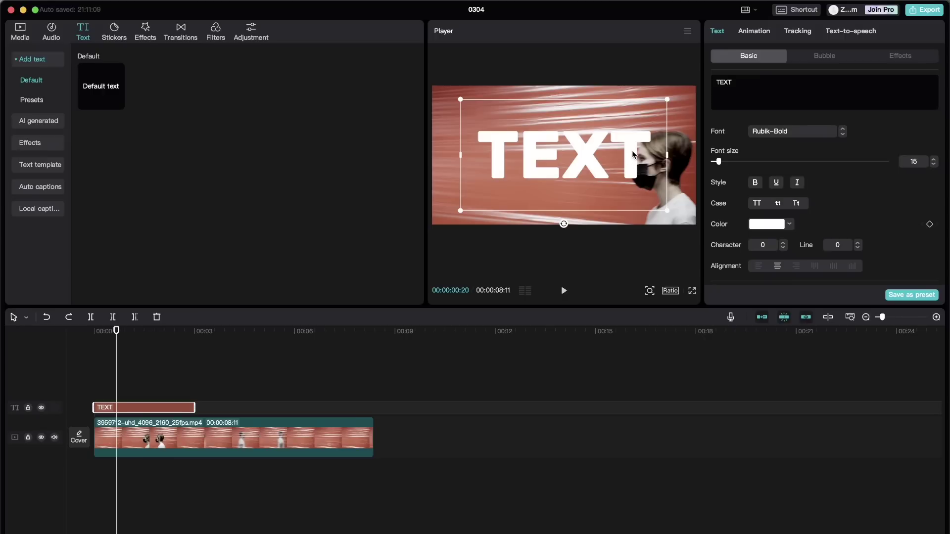
drag(633, 154, 595, 174)
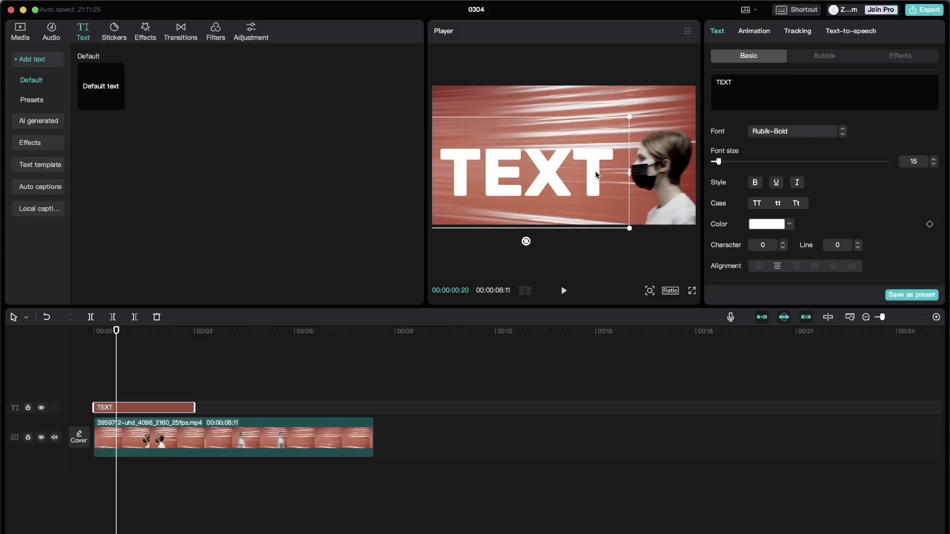
Make TEXT a compound clip, trim the red video to its 3-second length, and add a Horizontal mask.
right_click(177, 407)
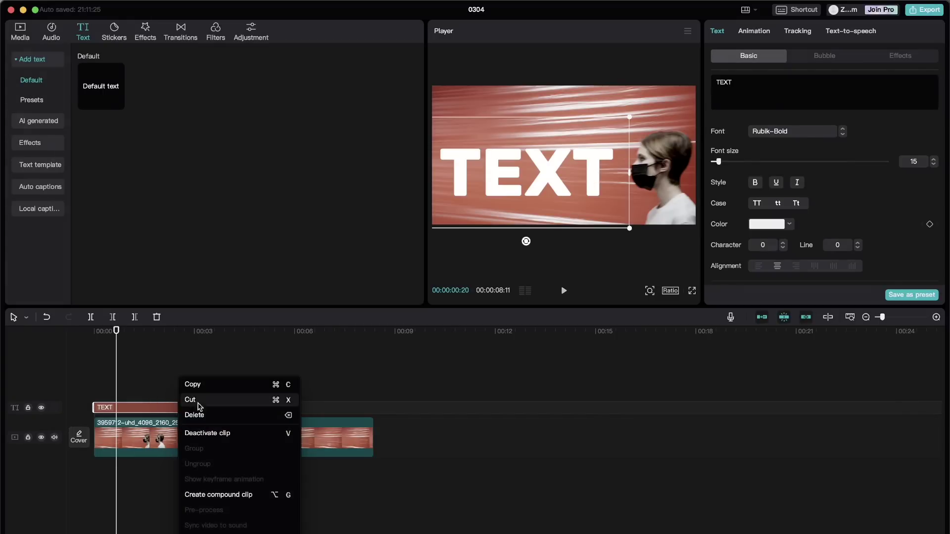
click(247, 495)
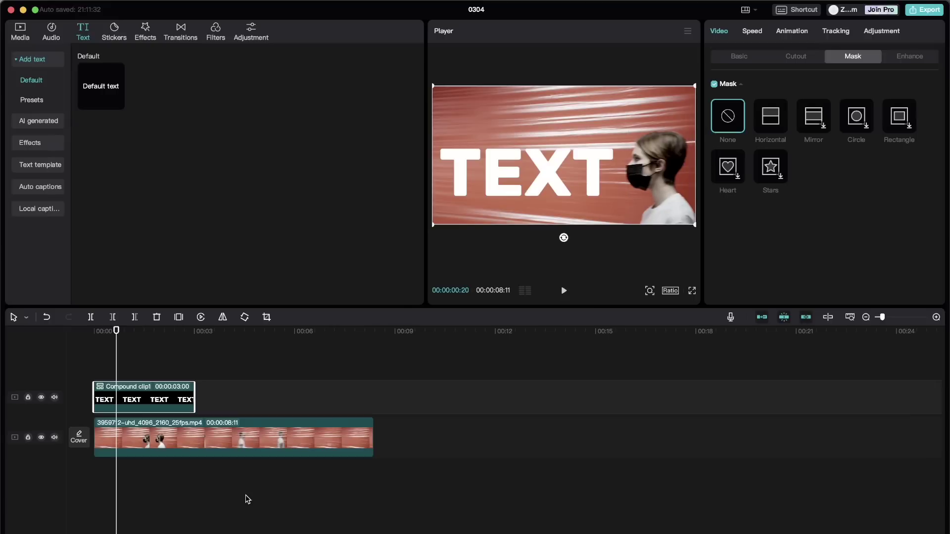
click(280, 438)
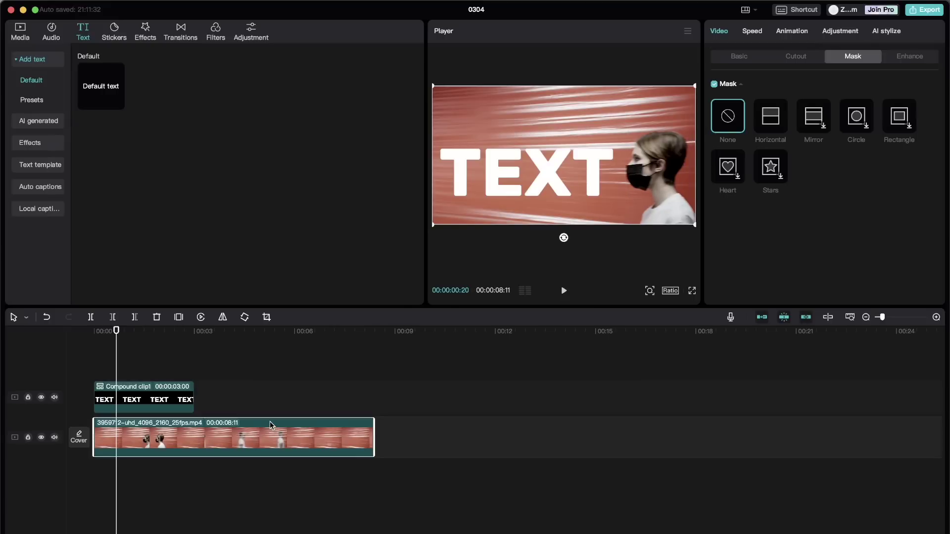
drag(373, 440, 194, 440)
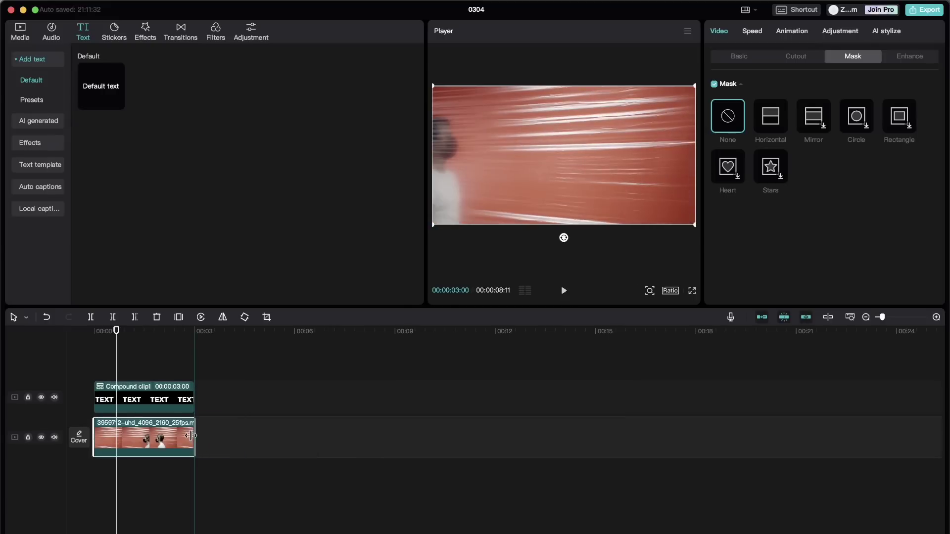
click(143, 398)
click(770, 116)
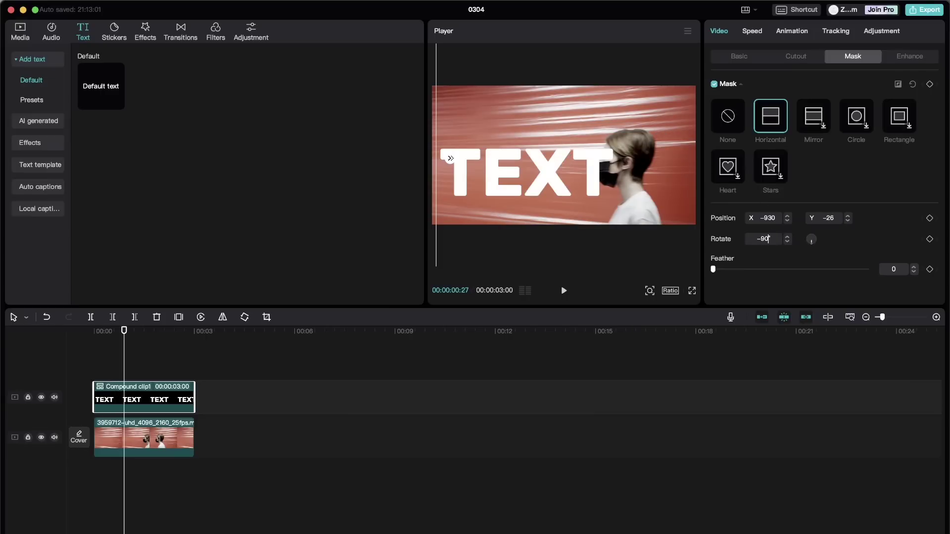
Rotate the mask to −90°, align its edge with the walker's front, and keyframe it at 00:00:00:27.
key(Return)
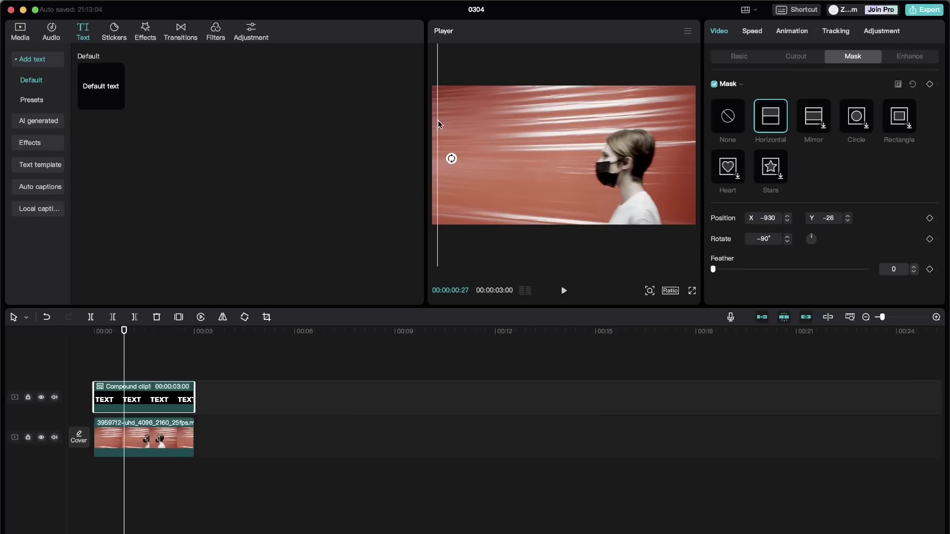
drag(439, 124, 647, 153)
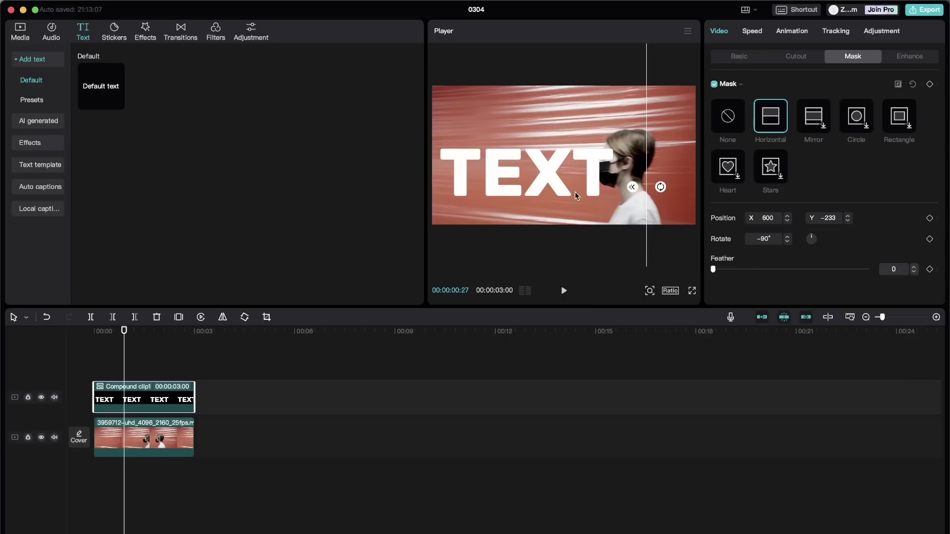
drag(645, 112, 596, 114)
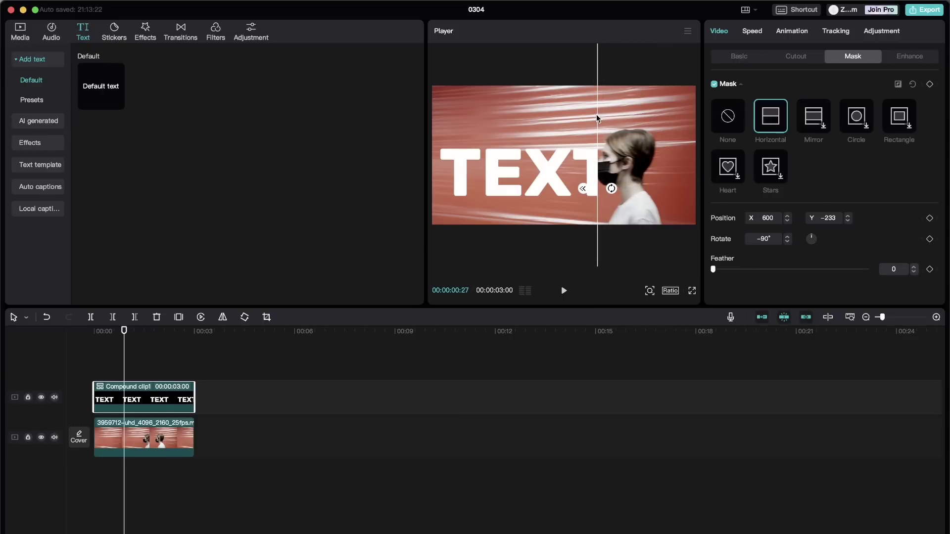
click(930, 218)
drag(596, 127, 590, 127)
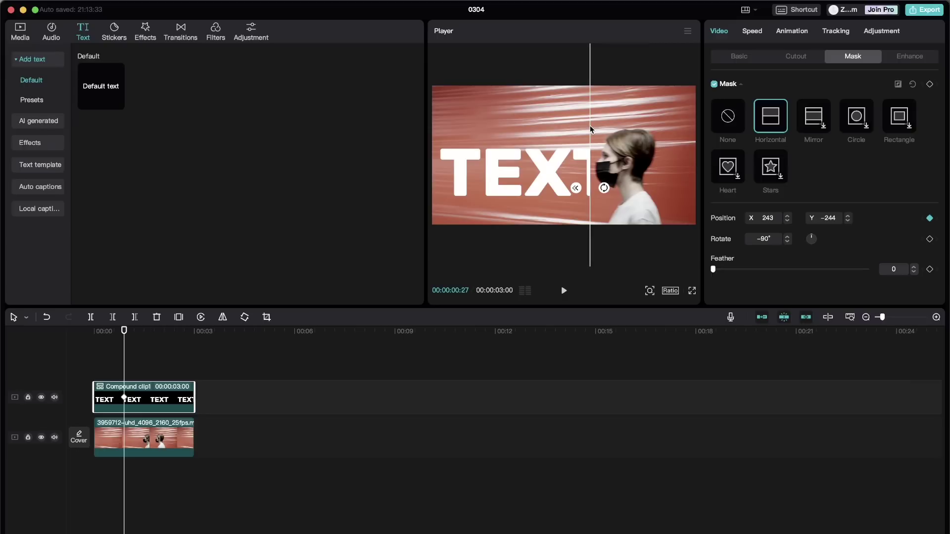
Reselect Compound clip1's mask at 00:00:01:04 and slide its edge left to erase the final T.
click(126, 443)
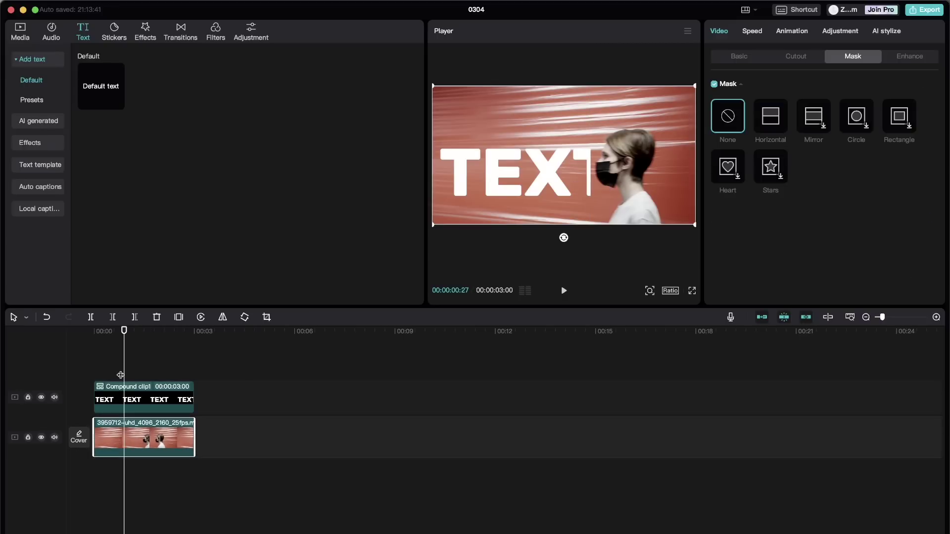
drag(124, 375, 126, 375)
click(137, 398)
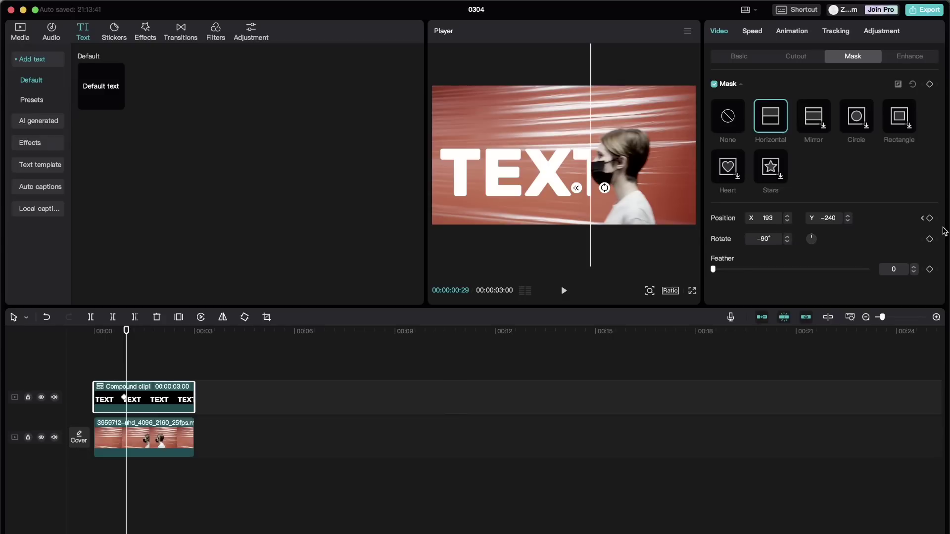
click(929, 218)
drag(126, 372, 131, 372)
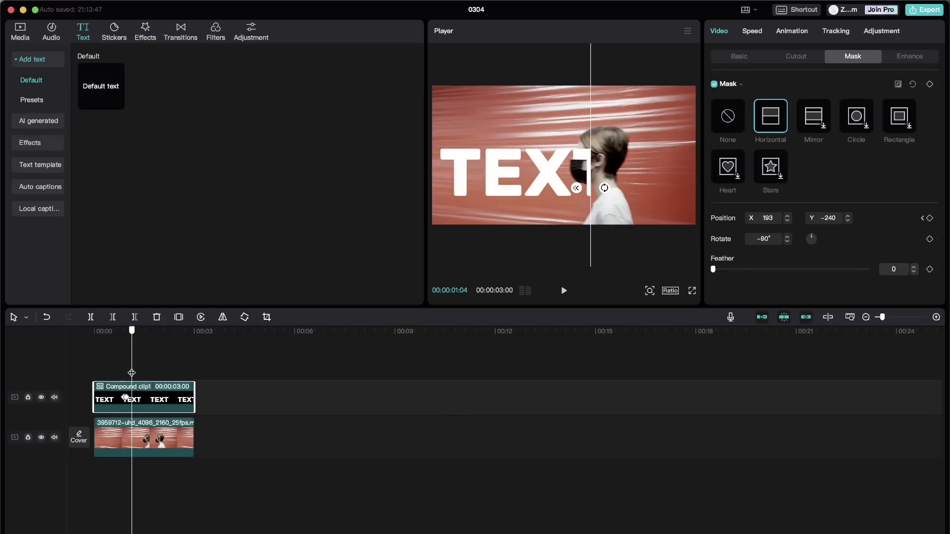
click(133, 431)
click(134, 420)
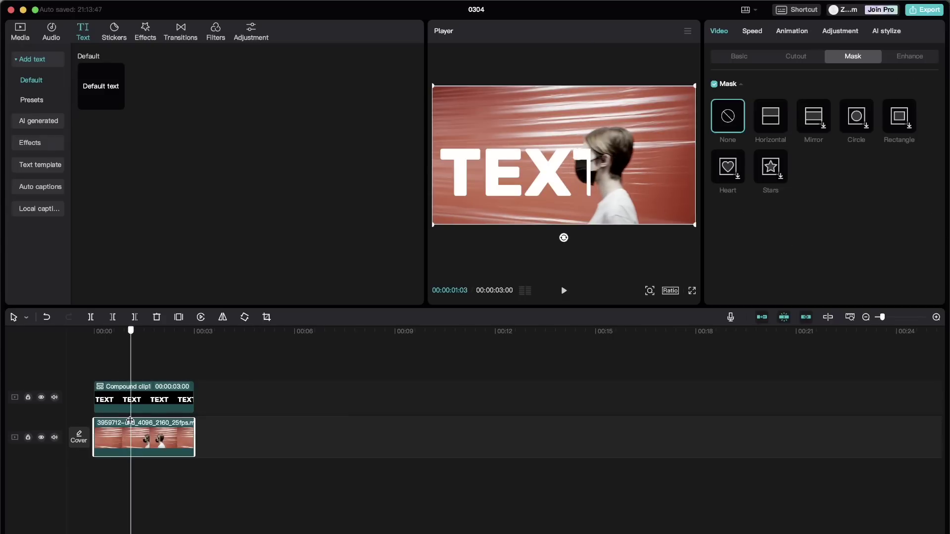
click(572, 148)
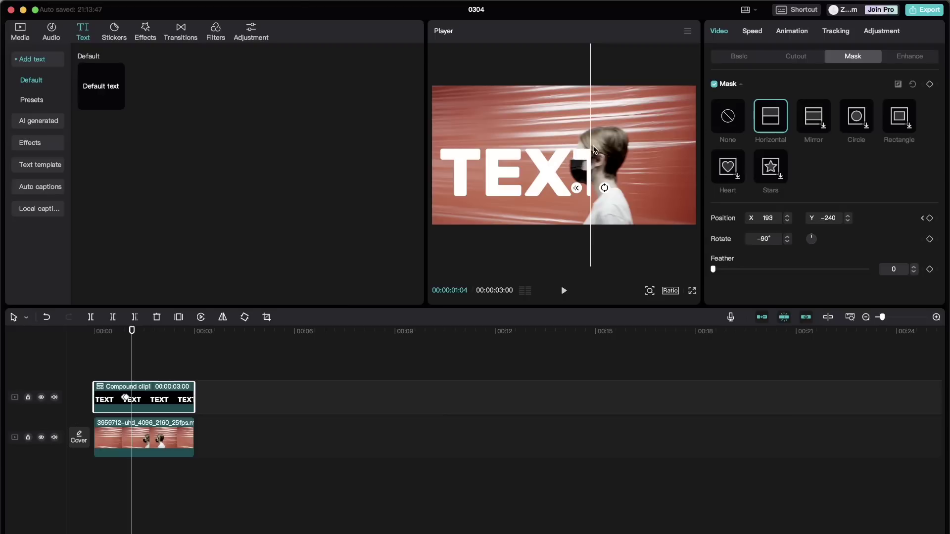
drag(572, 148, 568, 148)
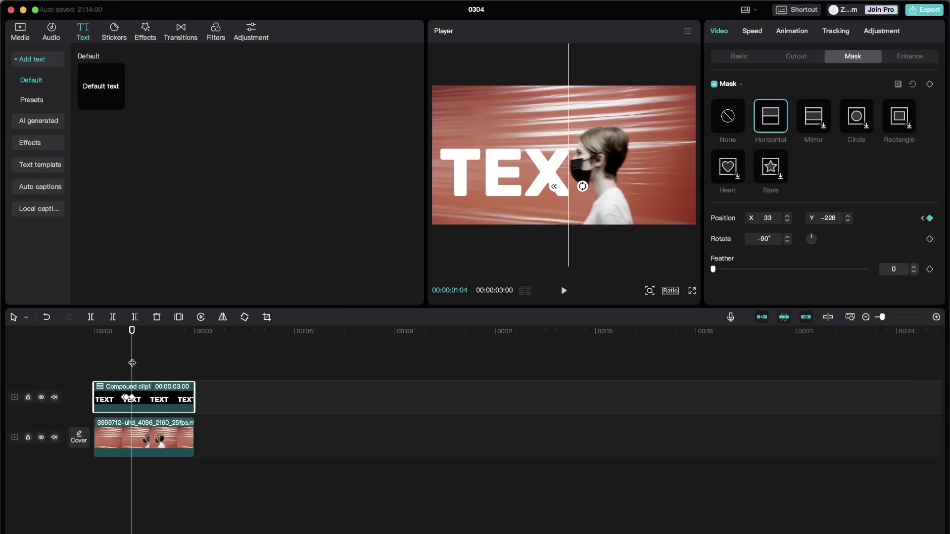
Follow the woman over the next frames, moving the mask edge left to erase the X and E.
drag(132, 363, 138, 364)
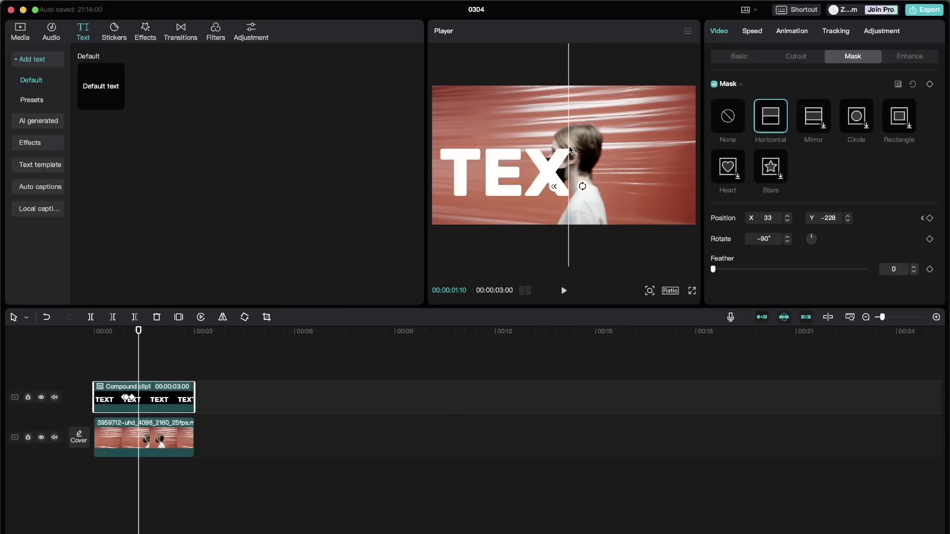
drag(569, 148, 547, 148)
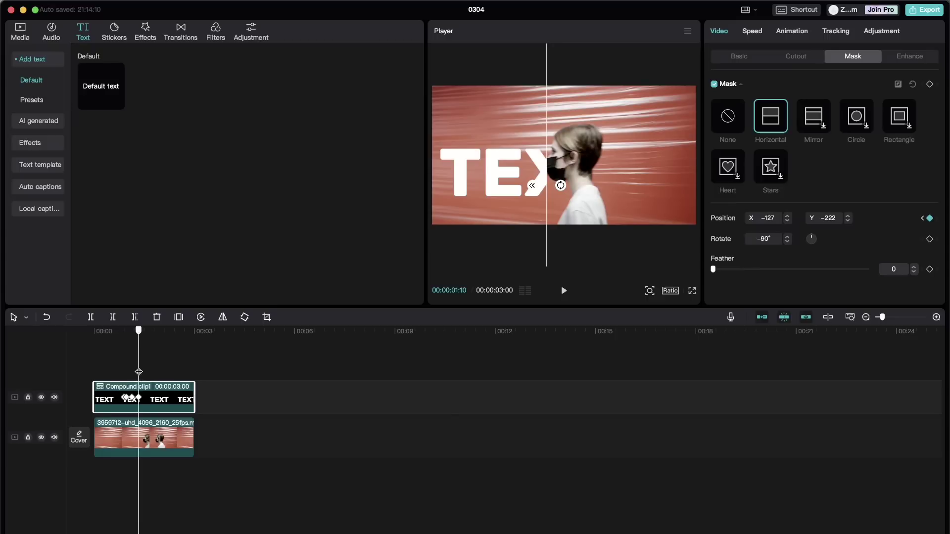
drag(138, 372, 144, 372)
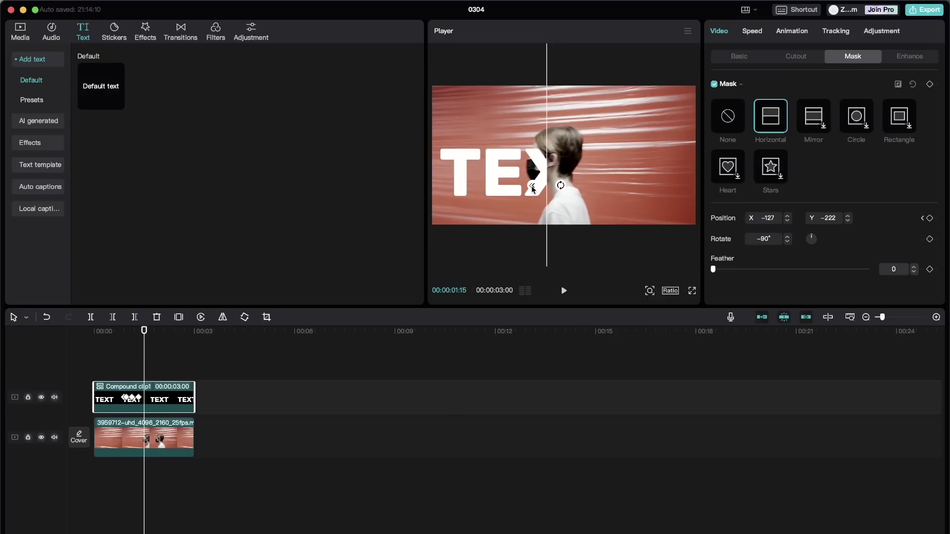
drag(545, 126, 526, 130)
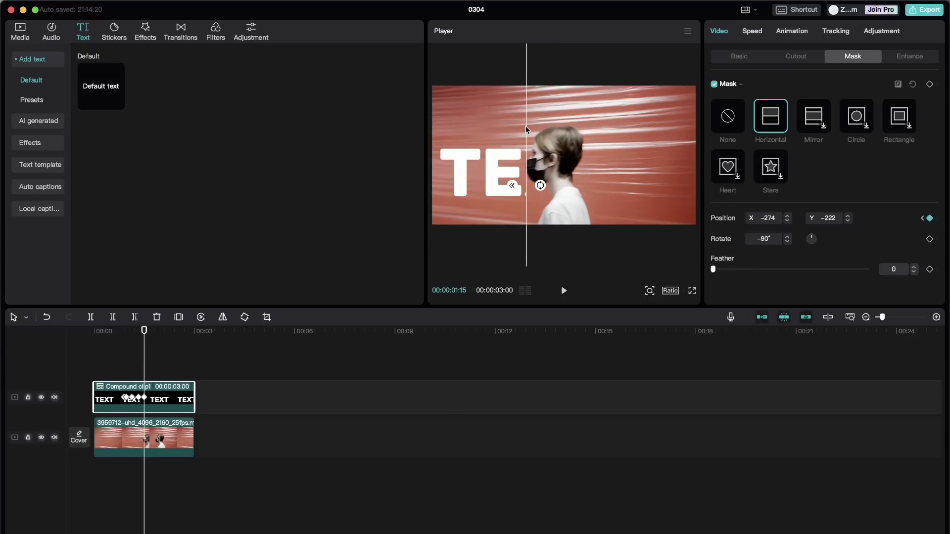
drag(144, 368, 151, 368)
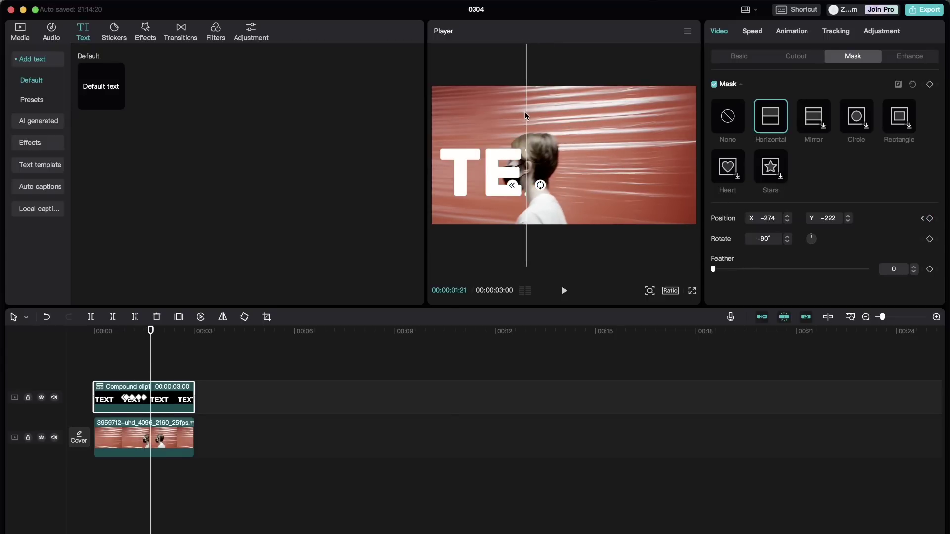
drag(525, 116, 501, 111)
drag(149, 367, 154, 366)
Keep sliding the edge left over the first T until X reaches −960 at 00:00:02:07.
drag(500, 115, 479, 114)
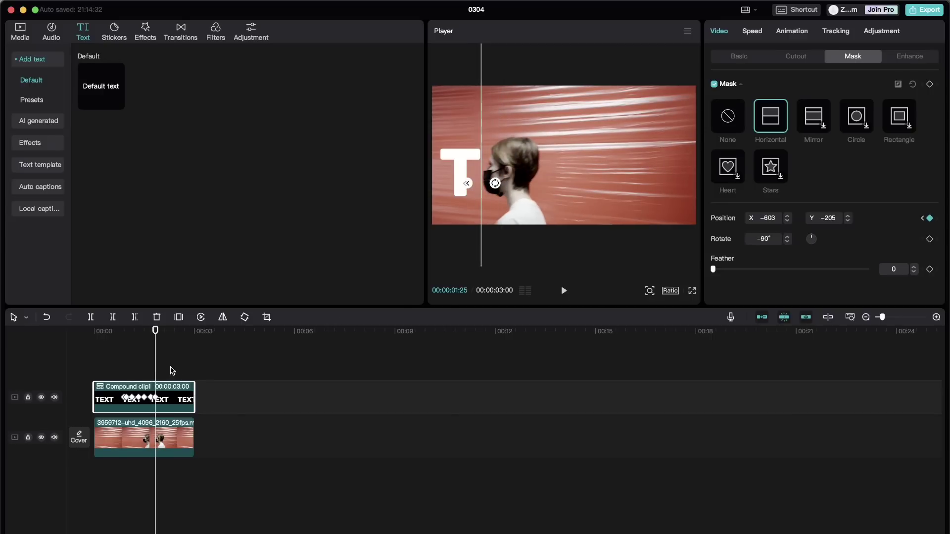
drag(157, 365, 160, 372)
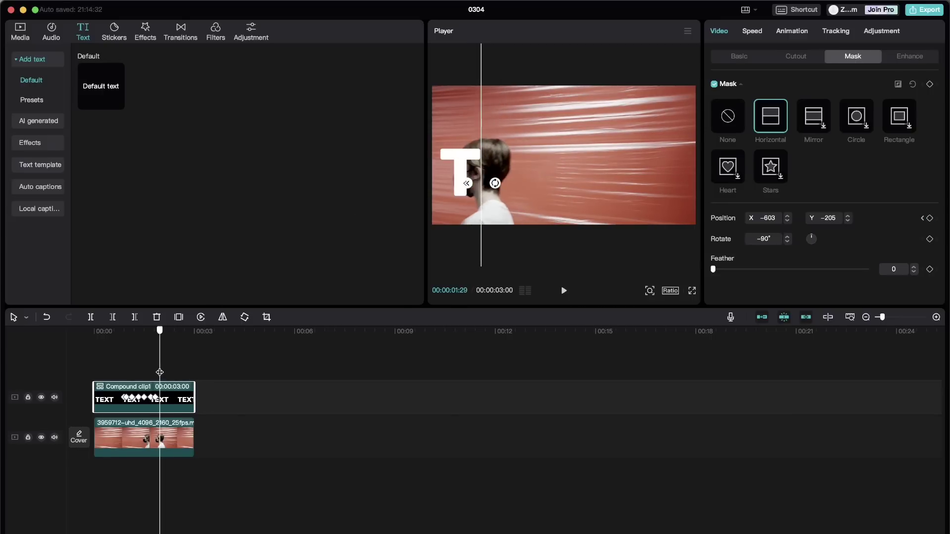
drag(477, 129, 463, 127)
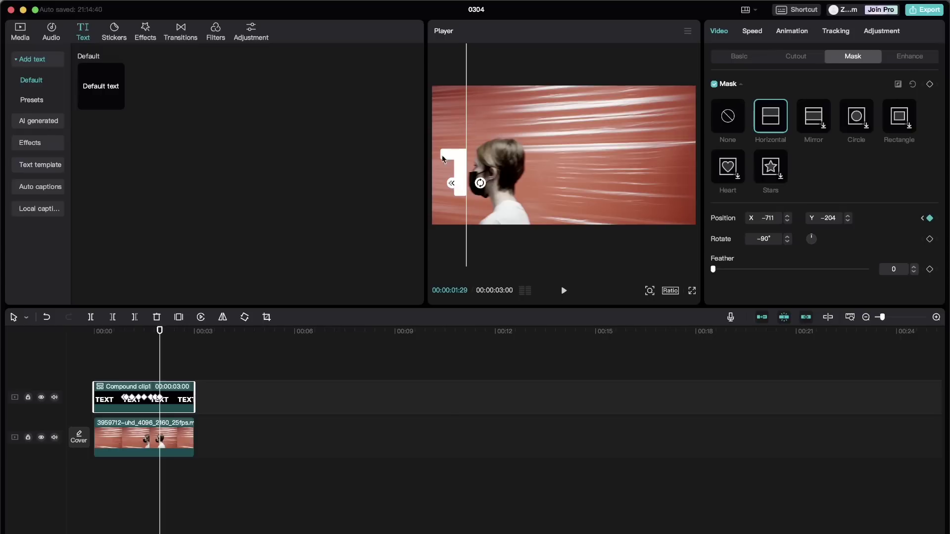
drag(160, 375, 165, 374)
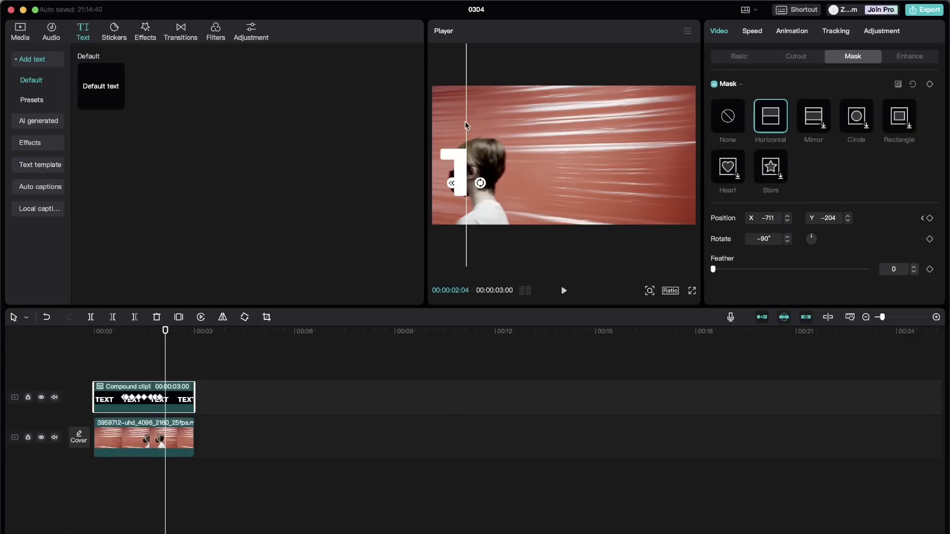
drag(465, 126, 446, 121)
drag(165, 365, 168, 368)
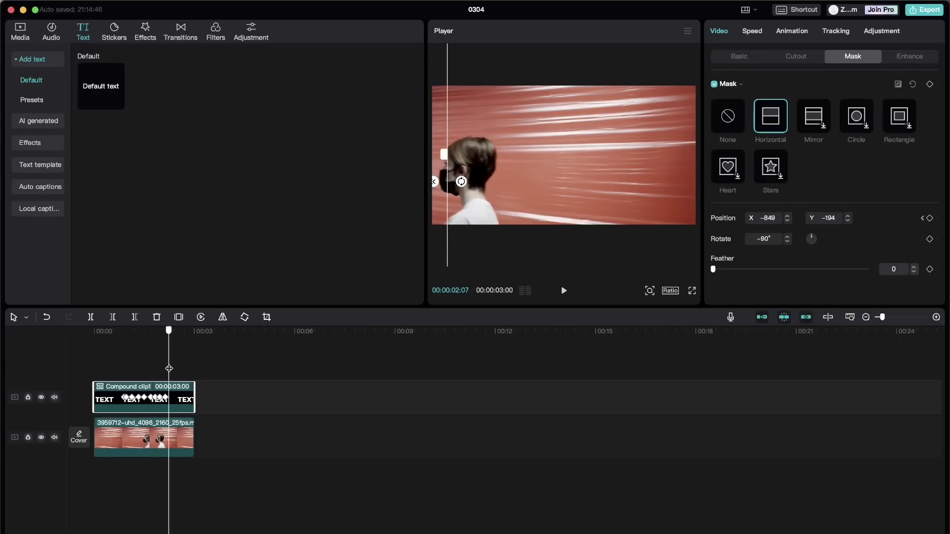
drag(449, 127, 415, 125)
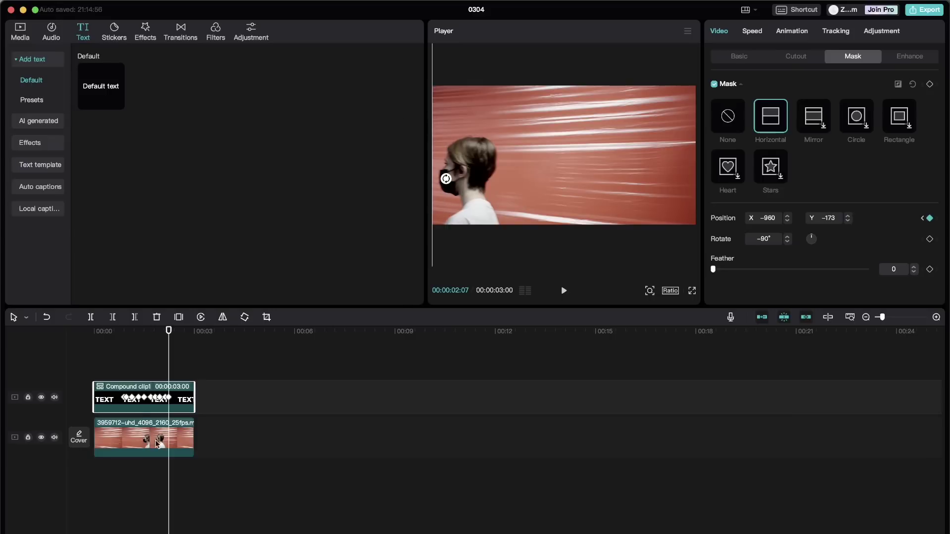
drag(169, 368, 195, 373)
Play the erase from the start and reselect Compound clip1 at the woman's entry frame.
click(87, 362)
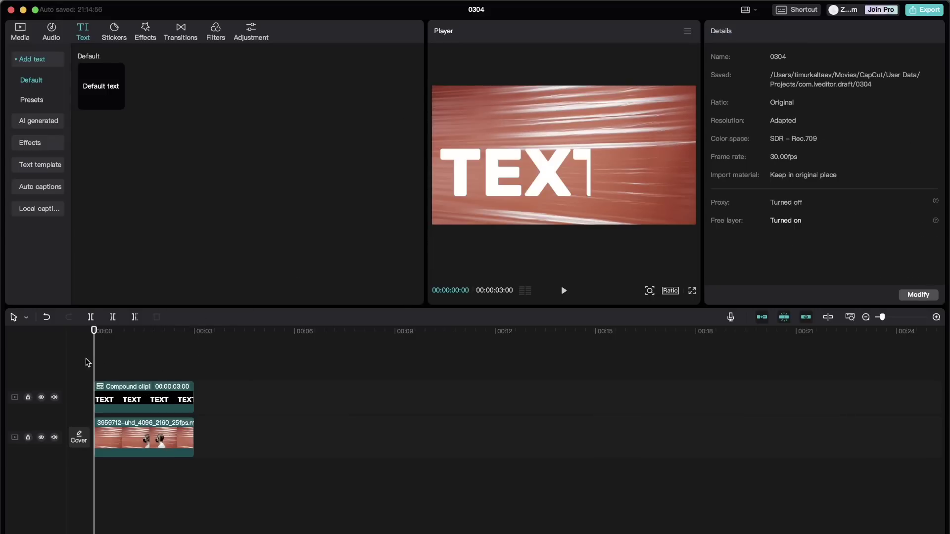
key(space)
key(space)
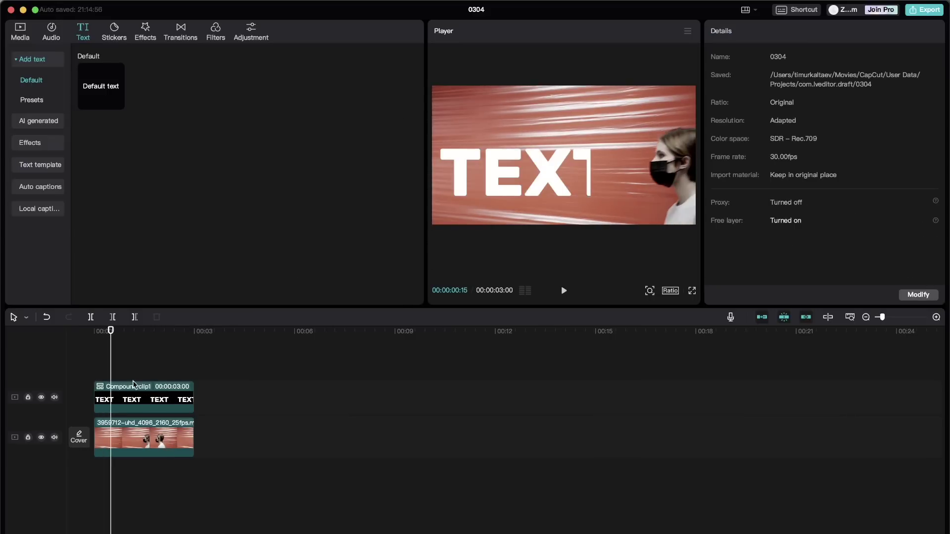
click(130, 387)
click(124, 398)
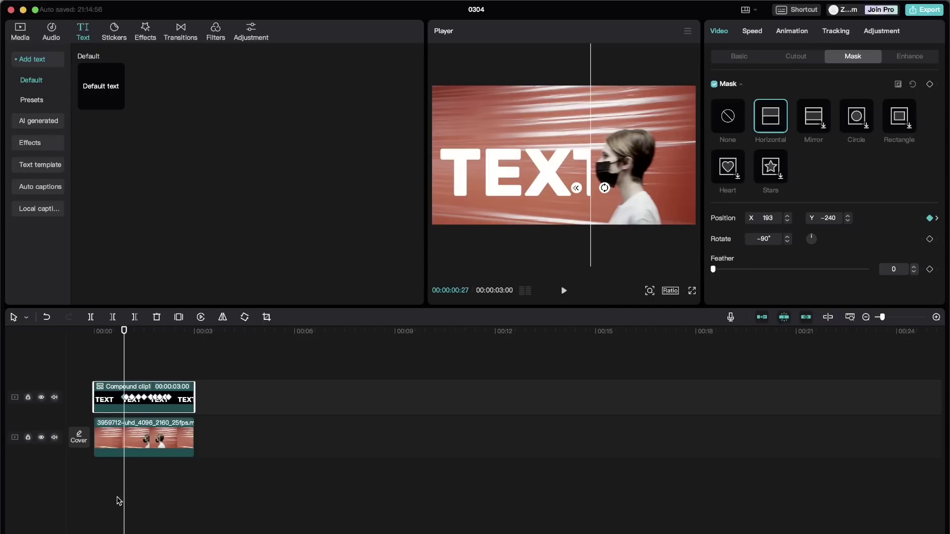
click(118, 440)
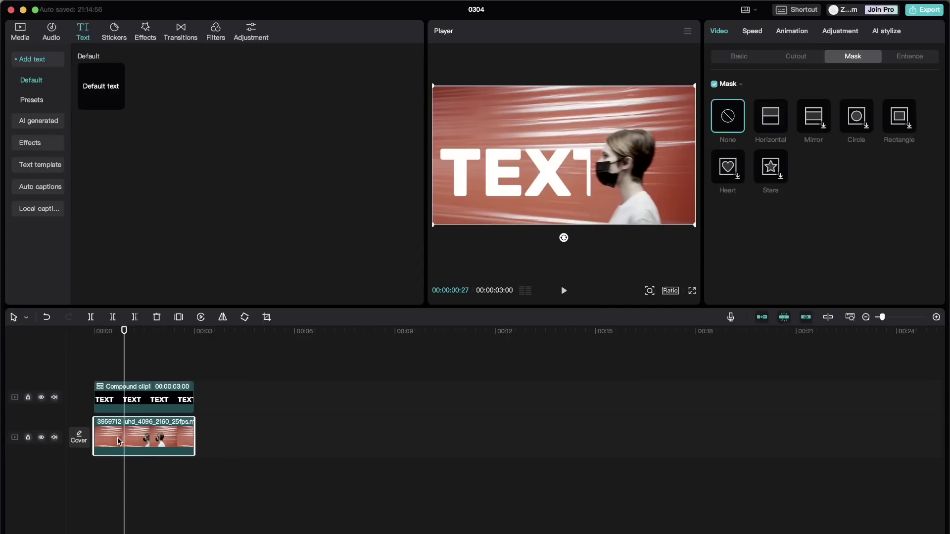
click(135, 397)
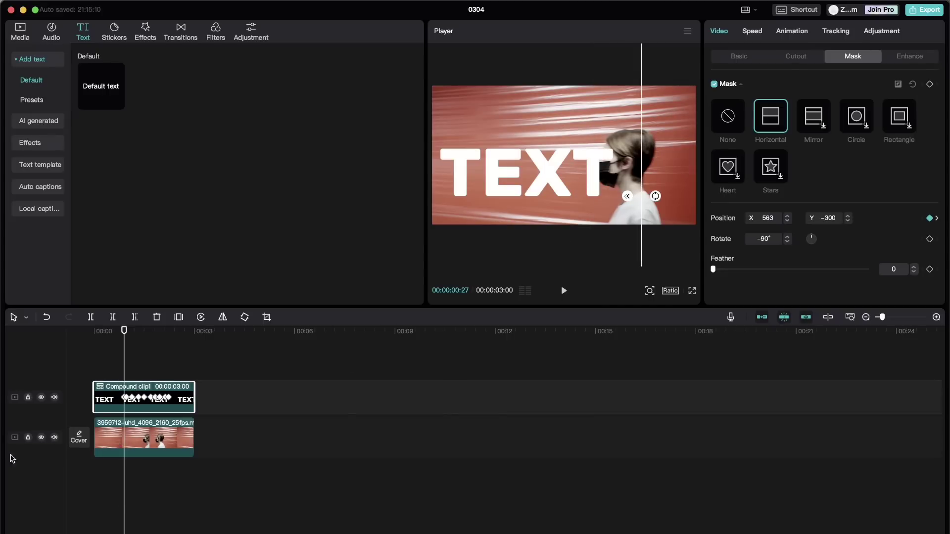
Add a mask keyframe at 00:27 and drag the early keyframes to retime the edge ahead of her face.
scroll(106, 410, up, 5)
drag(224, 400, 181, 368)
click(929, 218)
key(space)
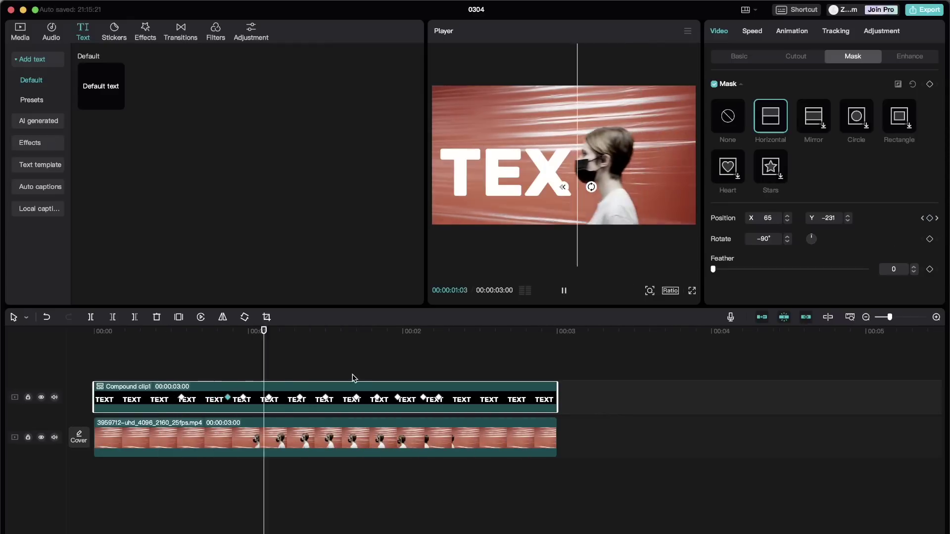
key(space)
click(223, 400)
drag(223, 400, 194, 398)
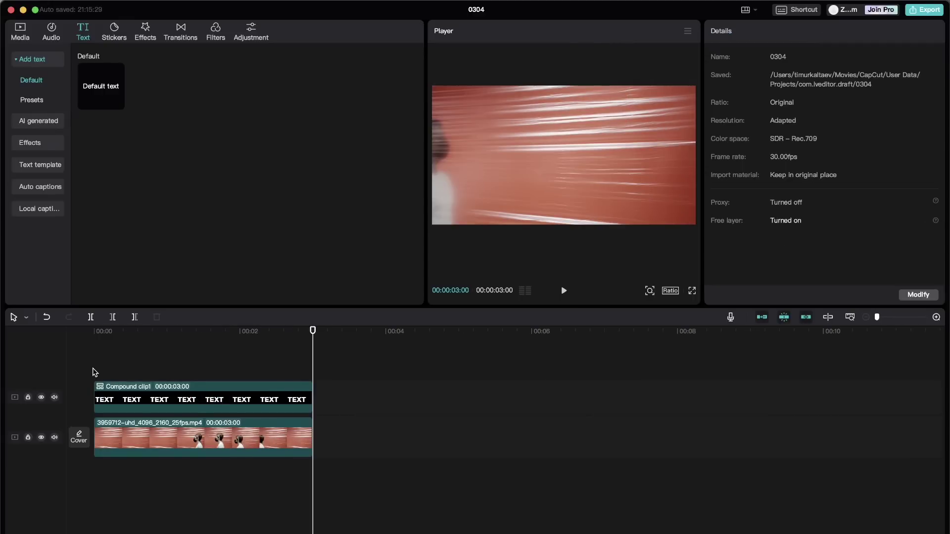
Play the finished effect from 00:00, watching TEXT vanish as the walker passes, then select Compound clip1.
click(95, 373)
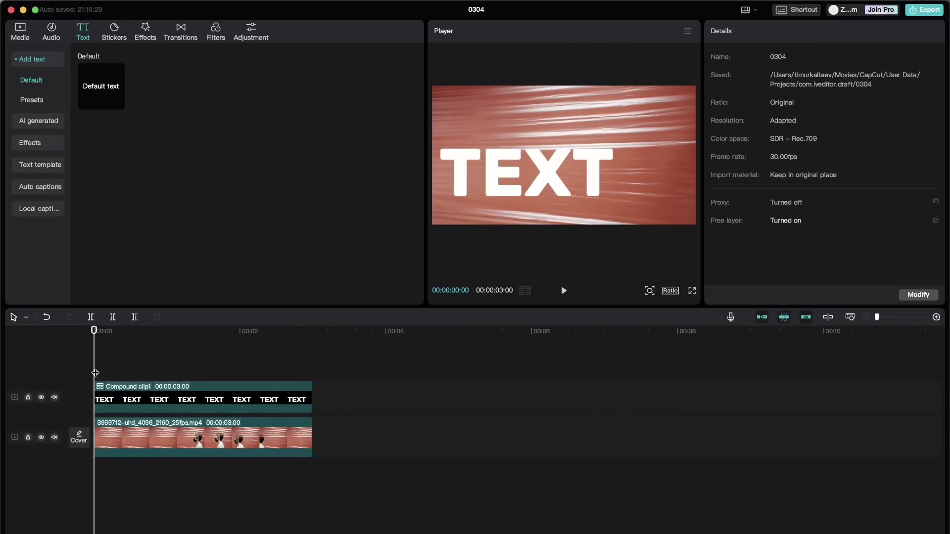
key(space)
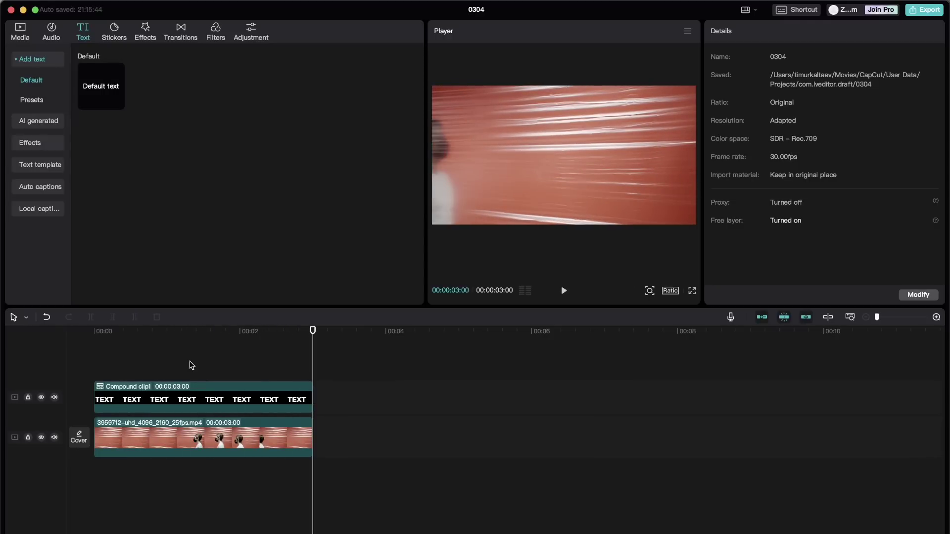
click(195, 390)
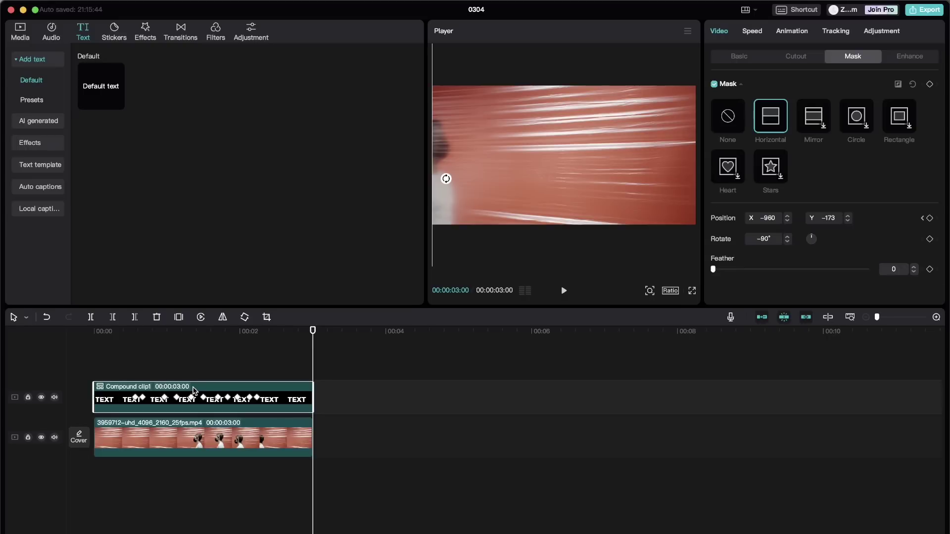